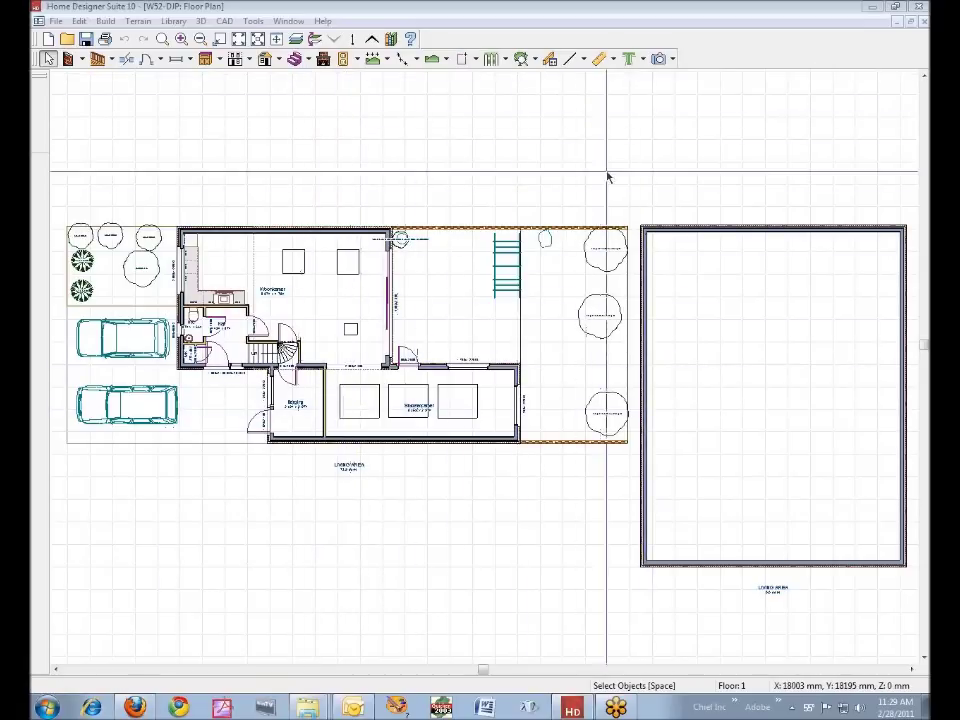
- Build a Full Overview 3D view of the house, skipping the missing texture for this session
click(674, 60)
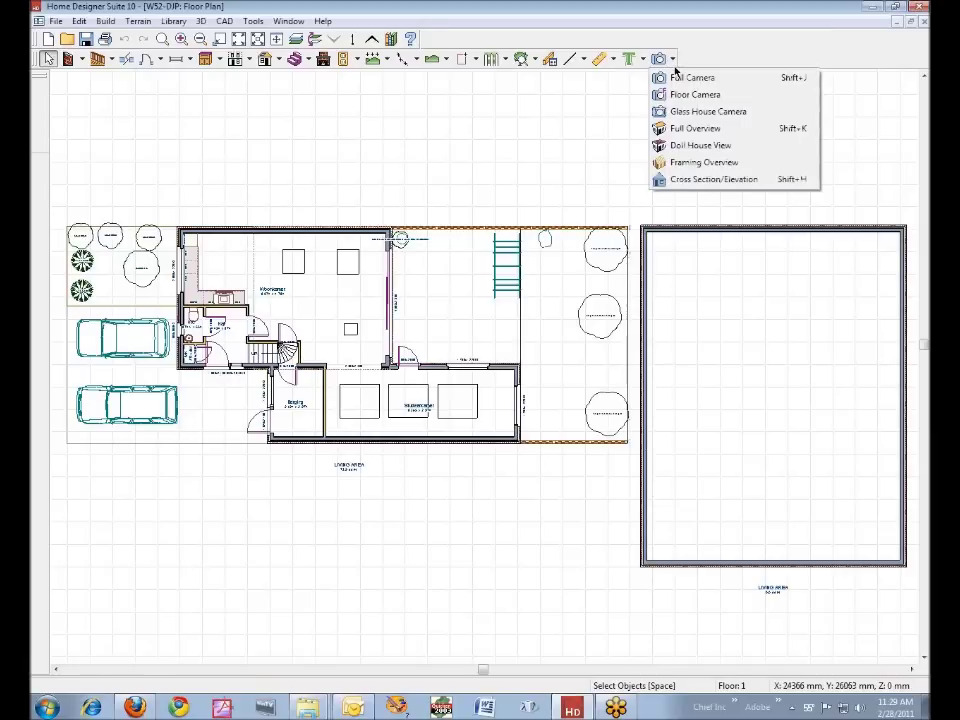
click(690, 128)
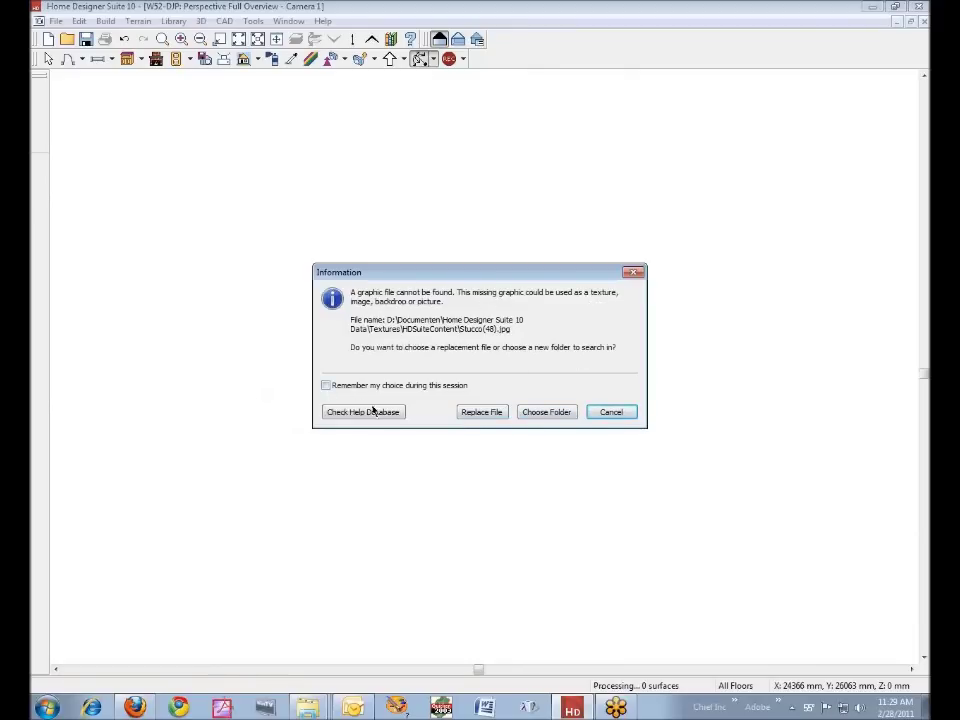
click(325, 386)
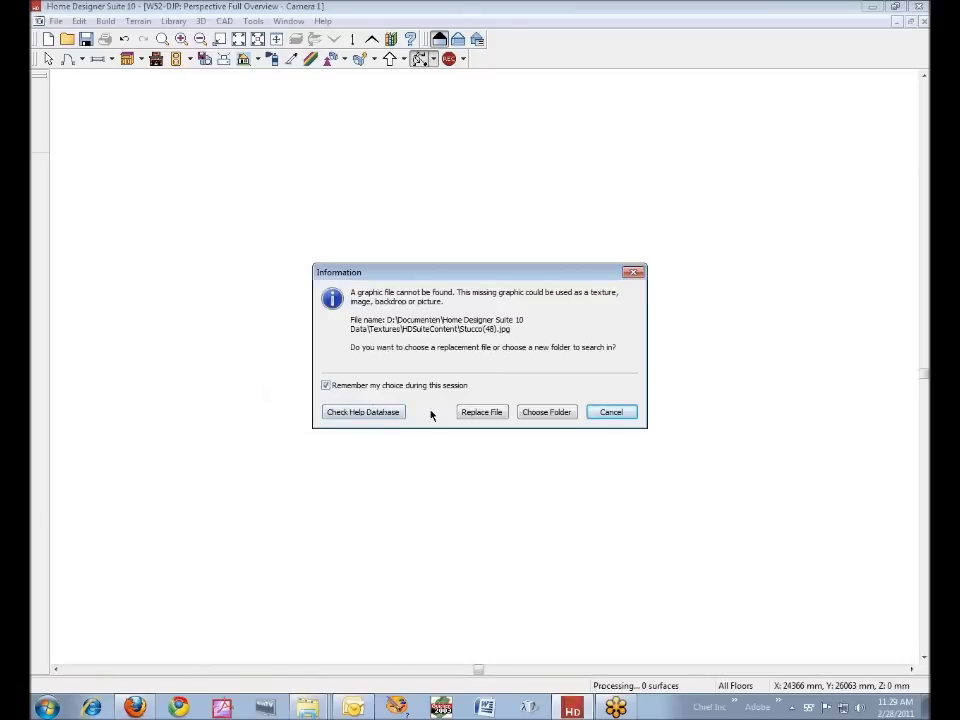
click(614, 412)
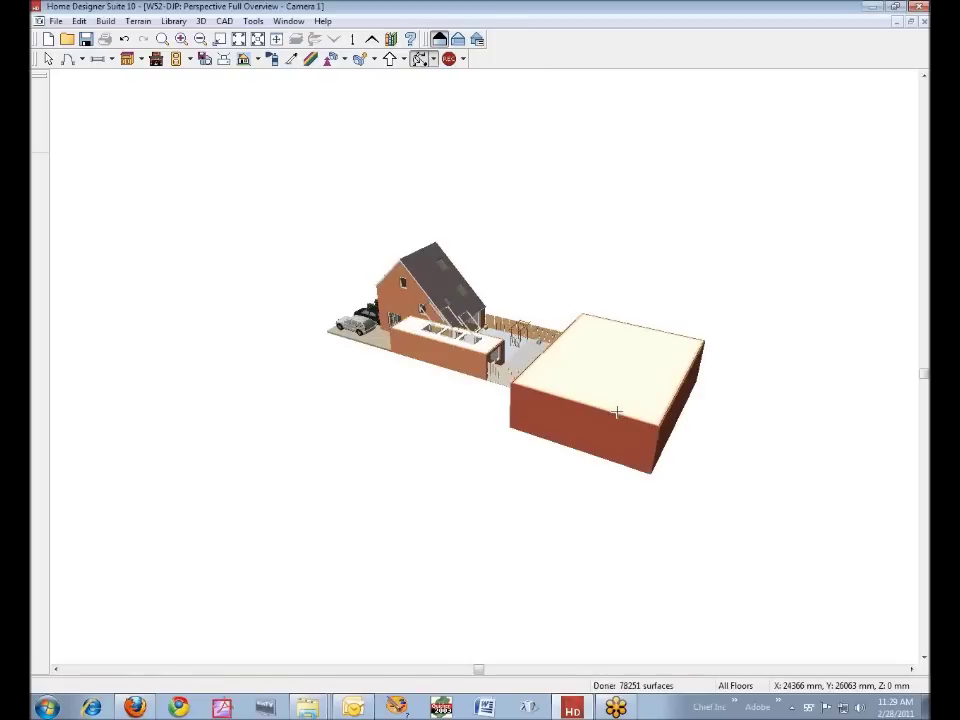
- Orbit the 3D overview to bring the rear block forward, then close it
drag(561, 347, 658, 377)
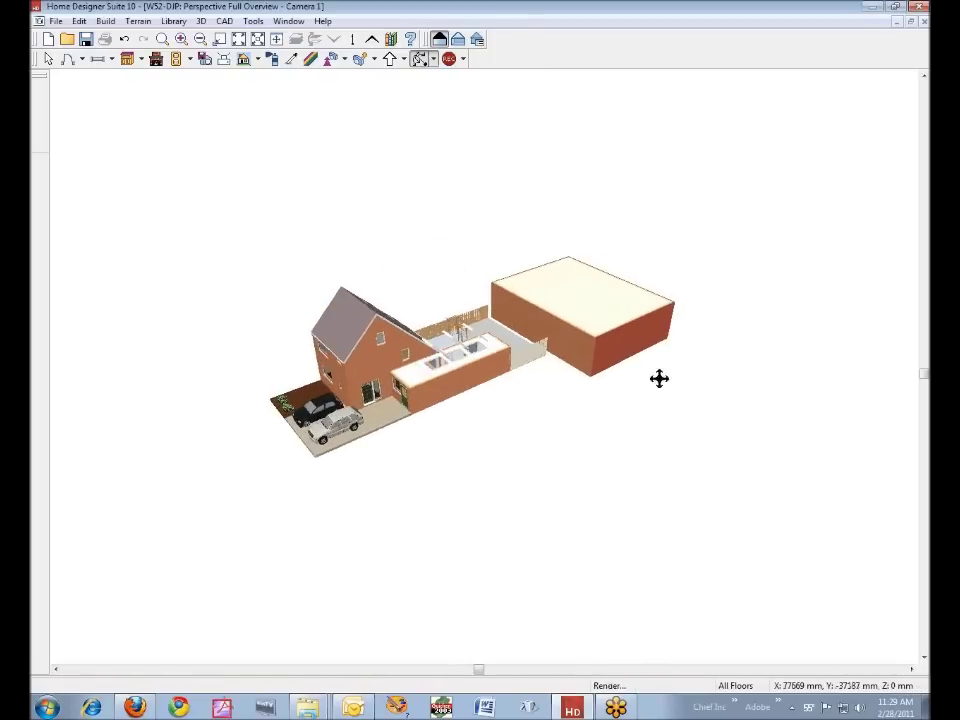
drag(428, 385, 497, 378)
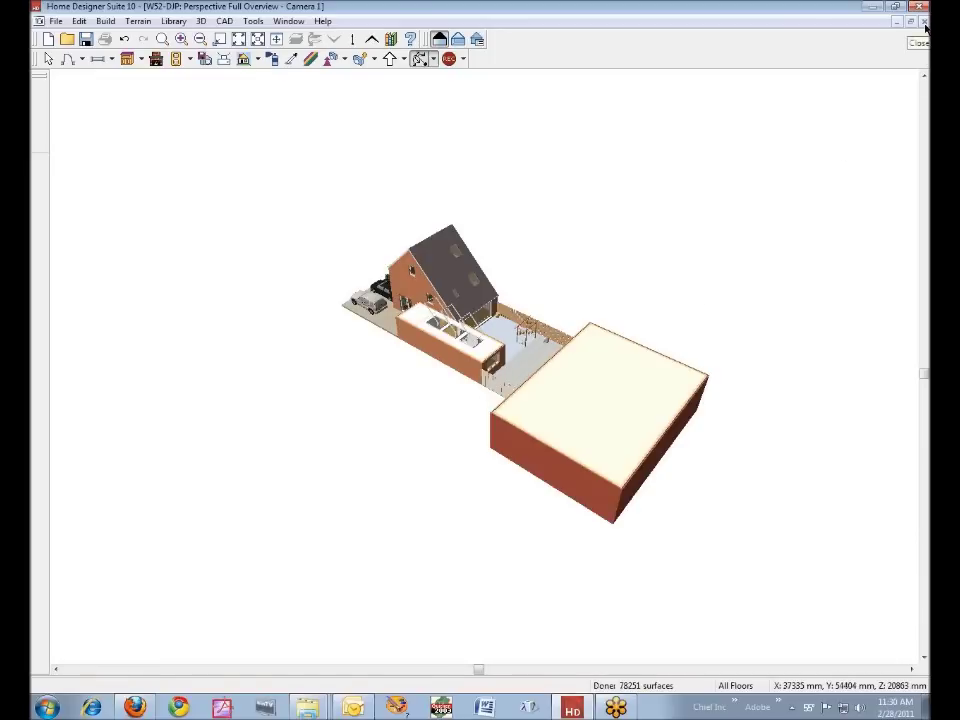
click(924, 22)
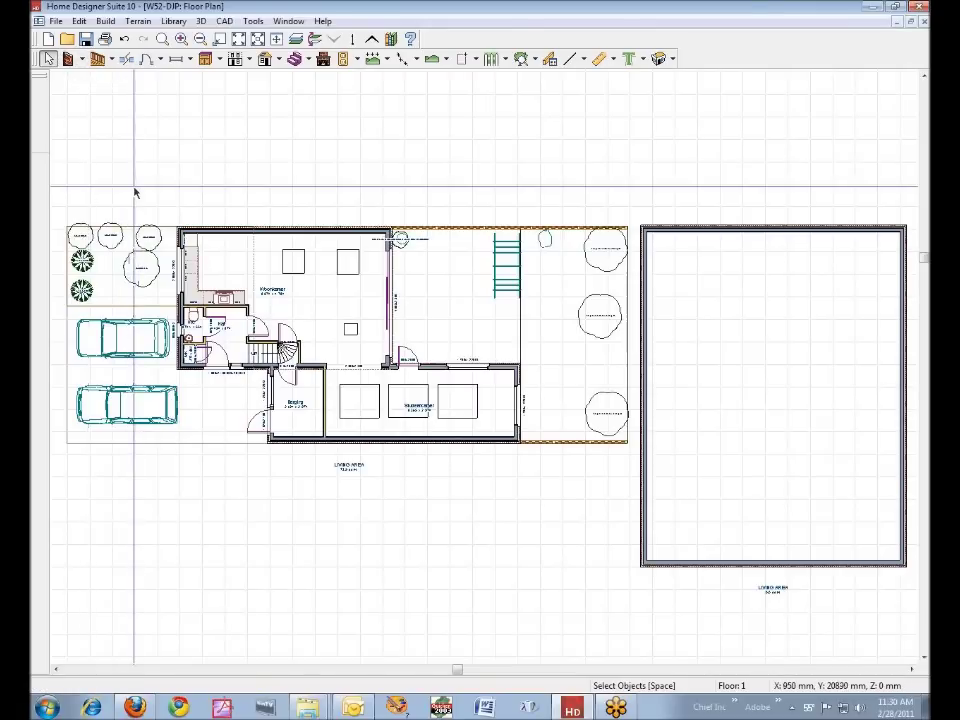
- Turn off Use Snap Grid/Units and Show Reference Grid in the Plan default settings
click(79, 21)
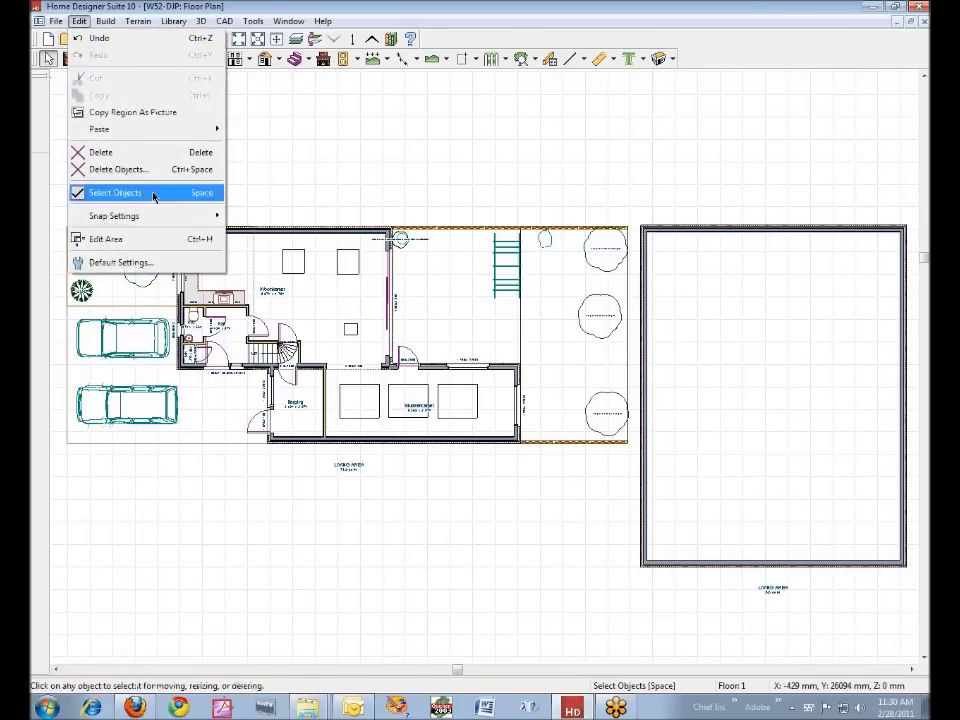
click(118, 264)
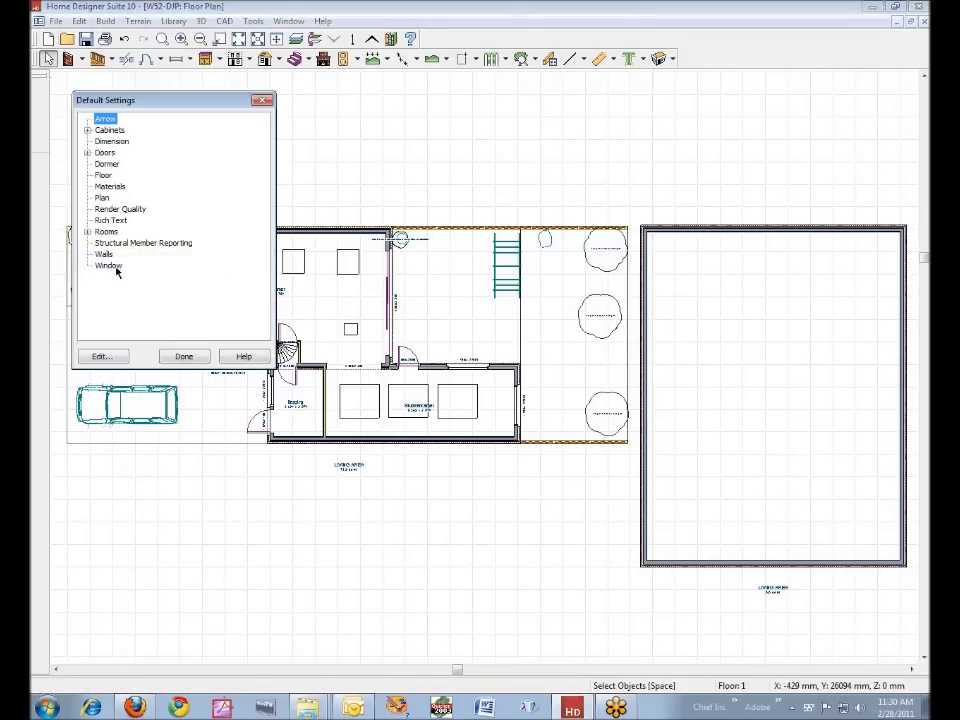
click(101, 198)
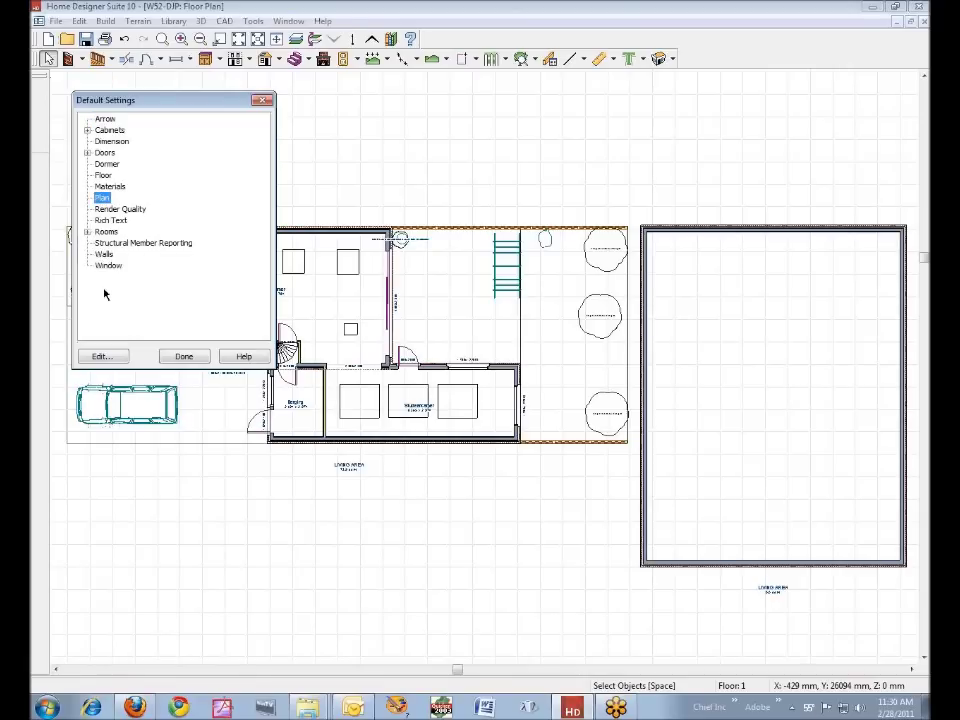
click(101, 357)
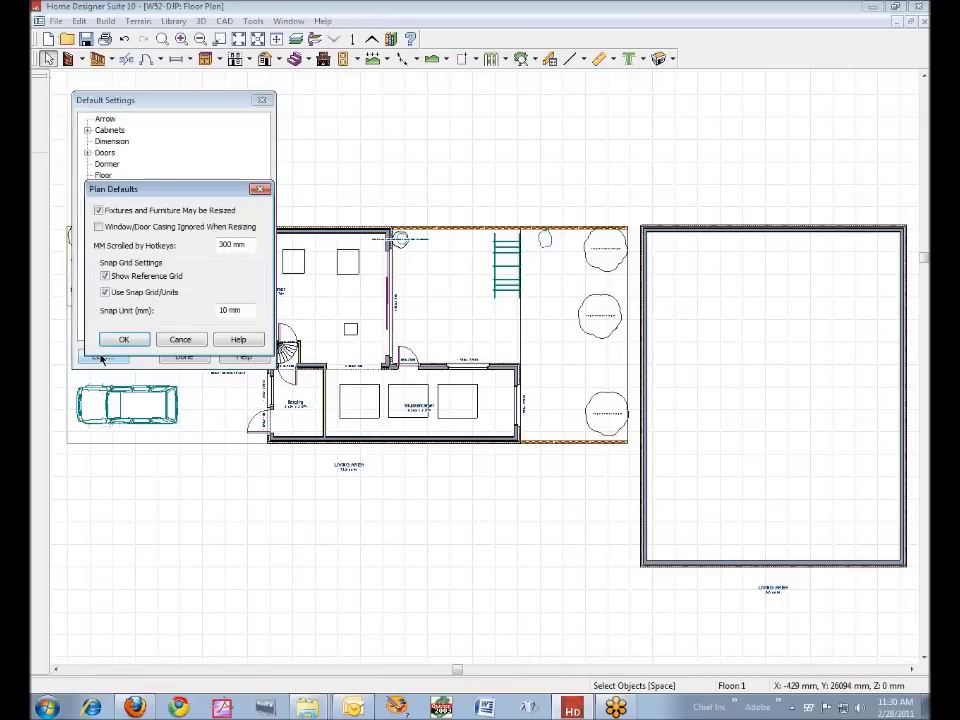
click(110, 291)
click(117, 279)
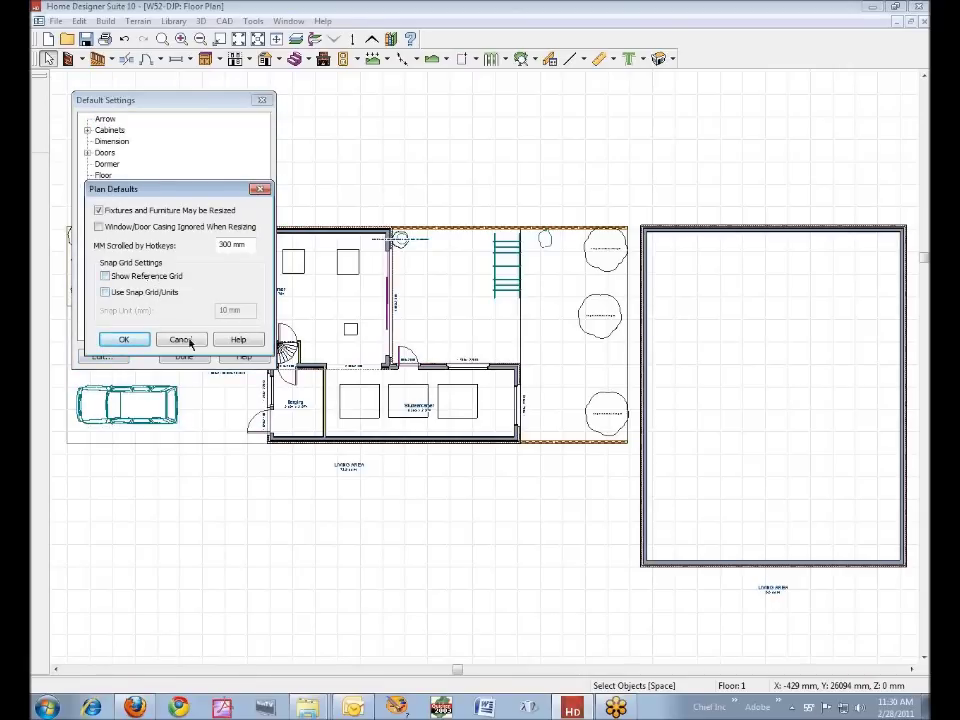
click(133, 342)
click(186, 357)
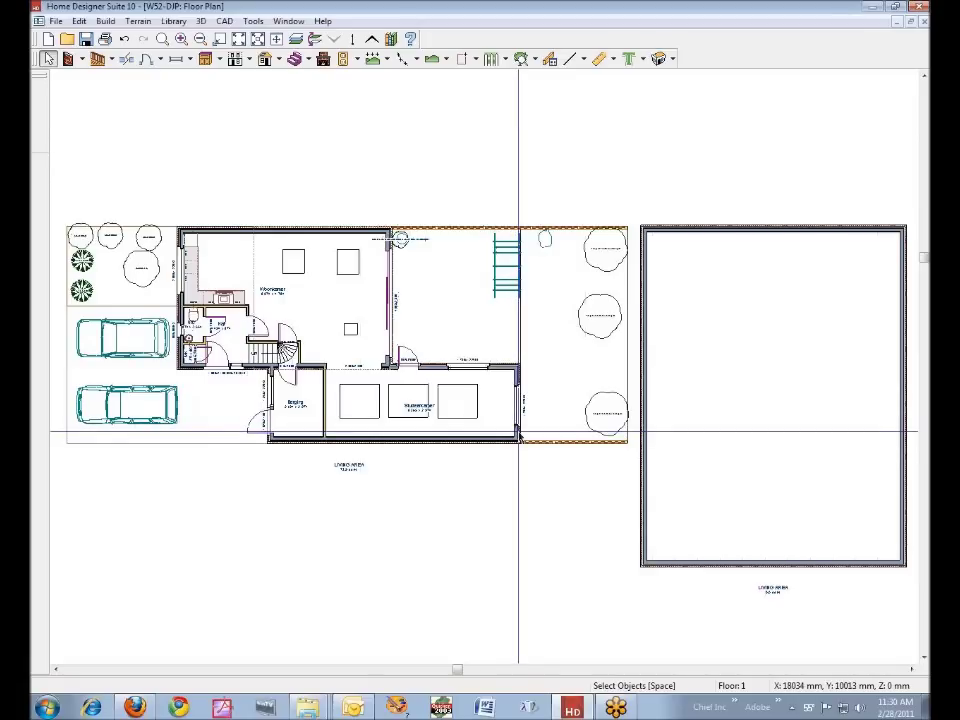
click(519, 432)
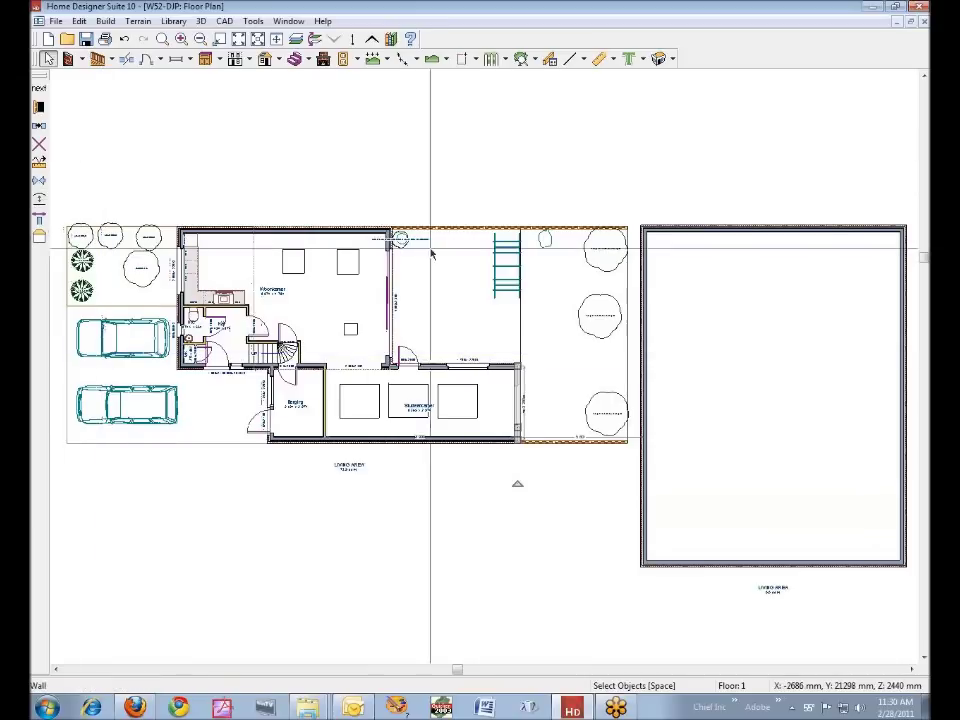
click(522, 400)
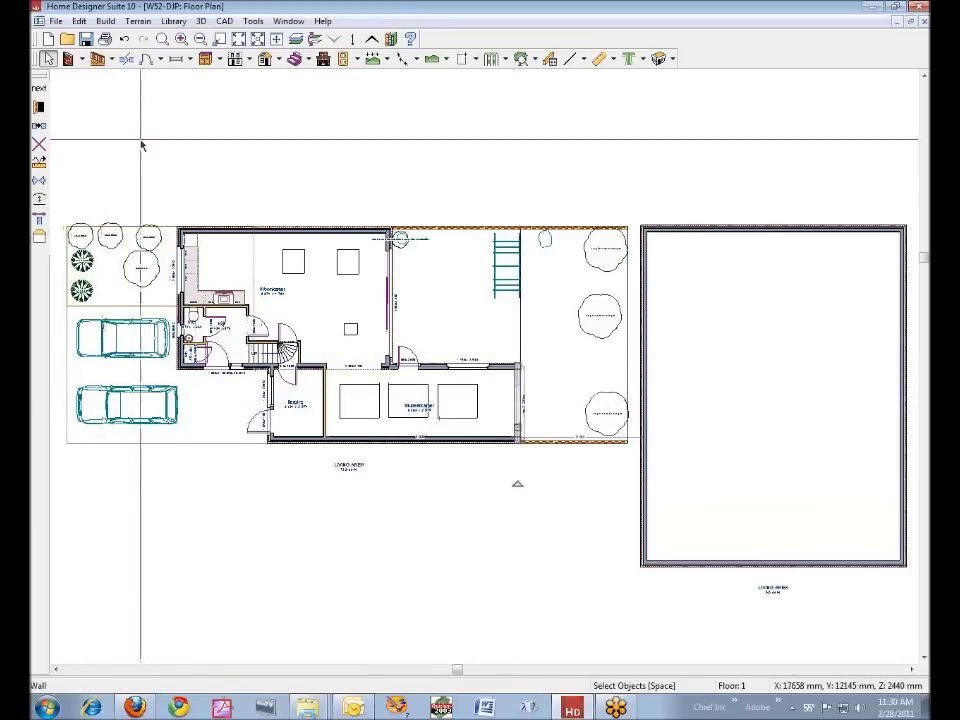
click(39, 107)
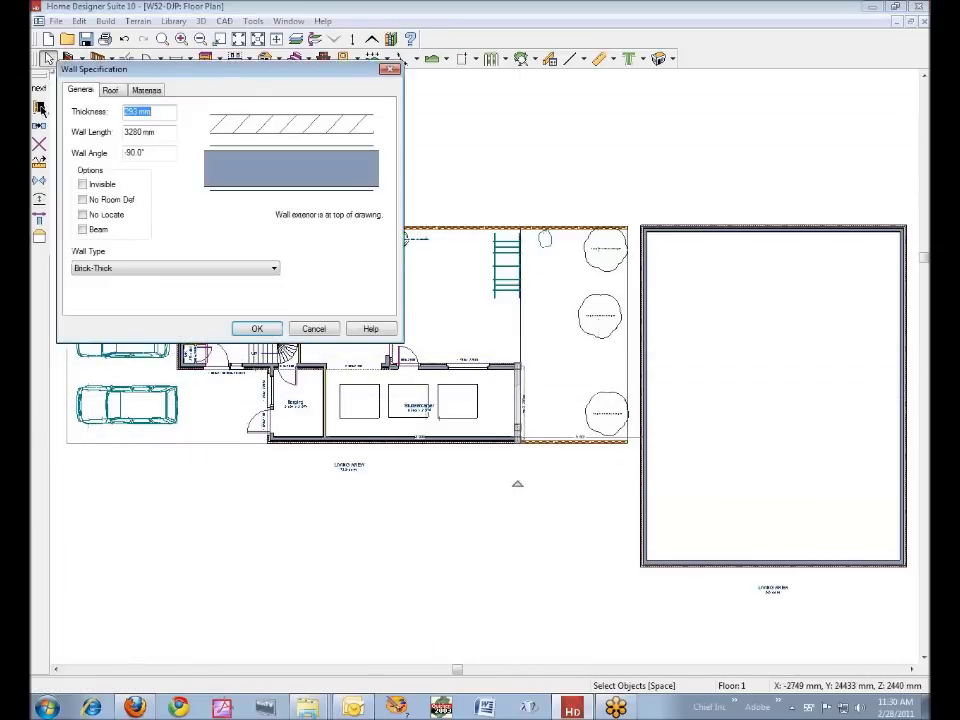
click(109, 90)
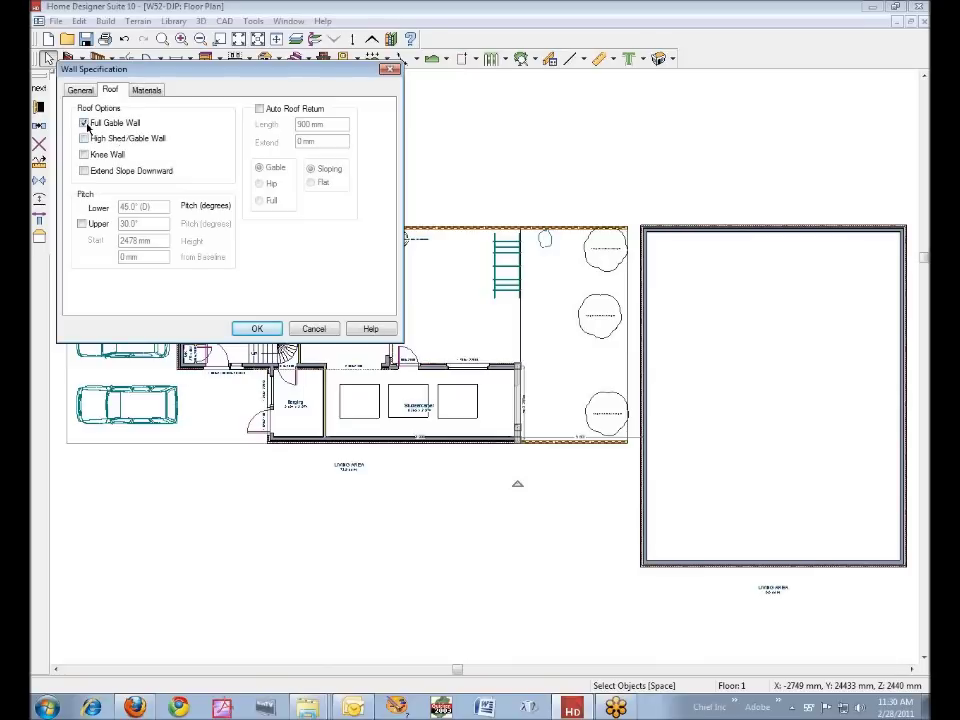
click(257, 329)
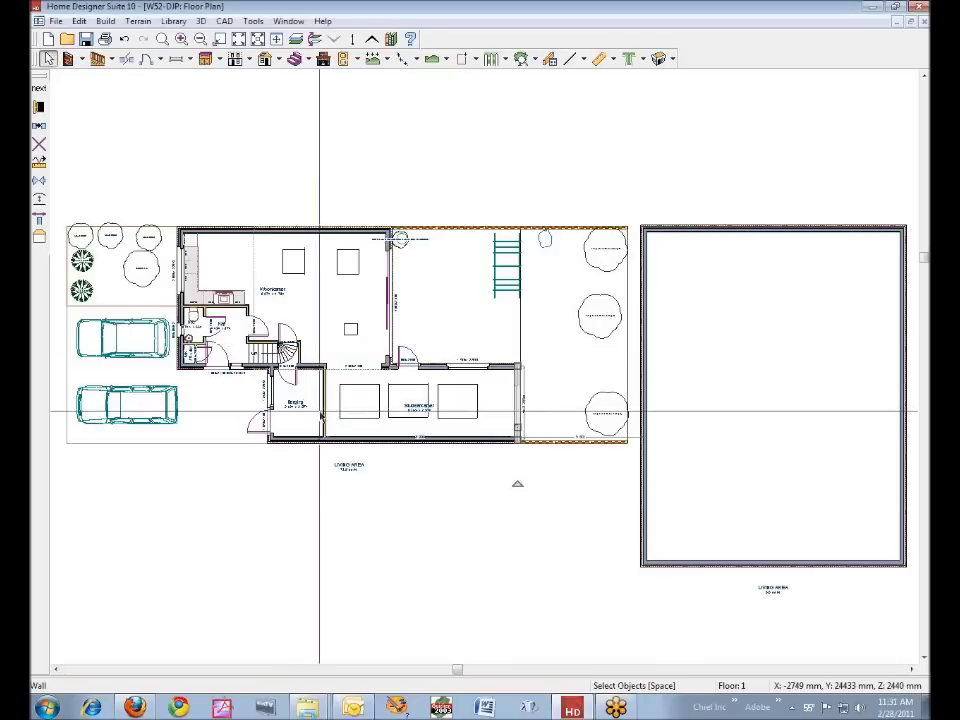
click(60, 189)
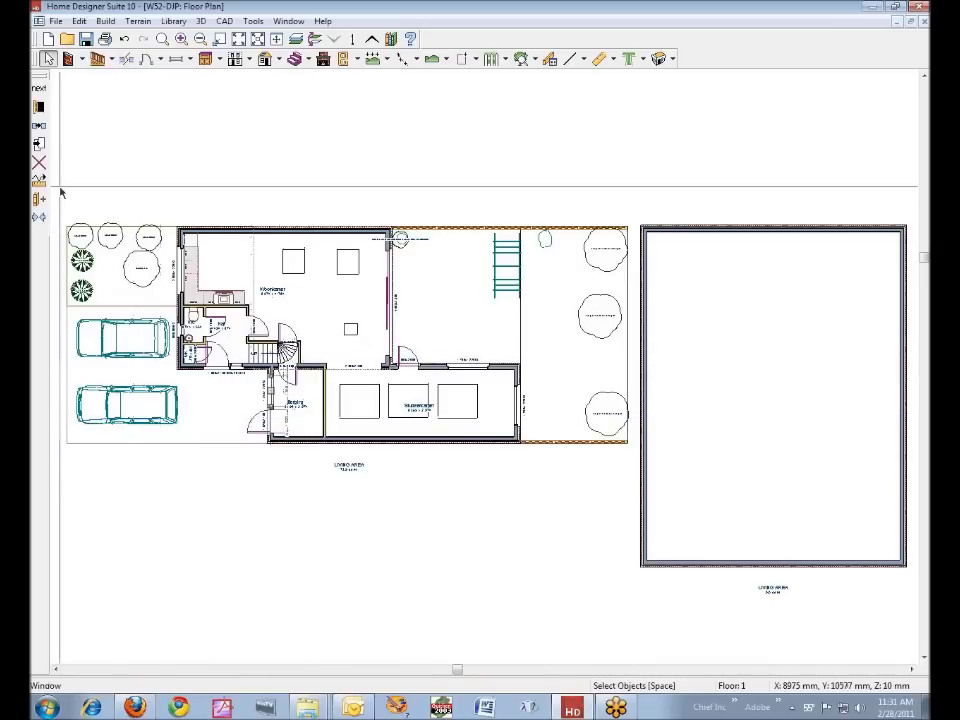
click(38, 107)
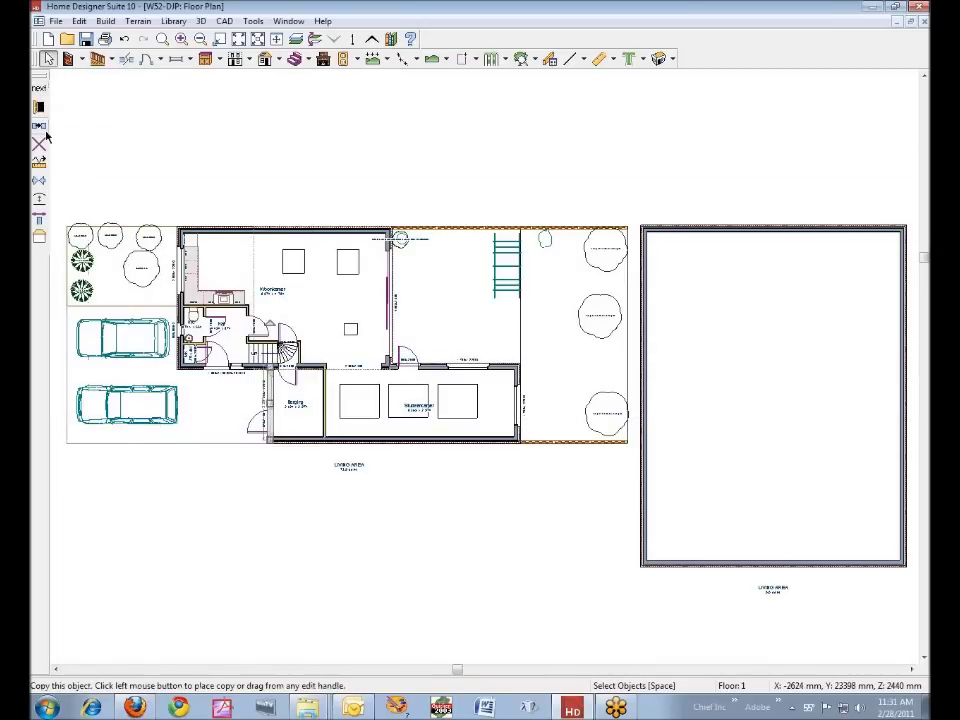
click(39, 106)
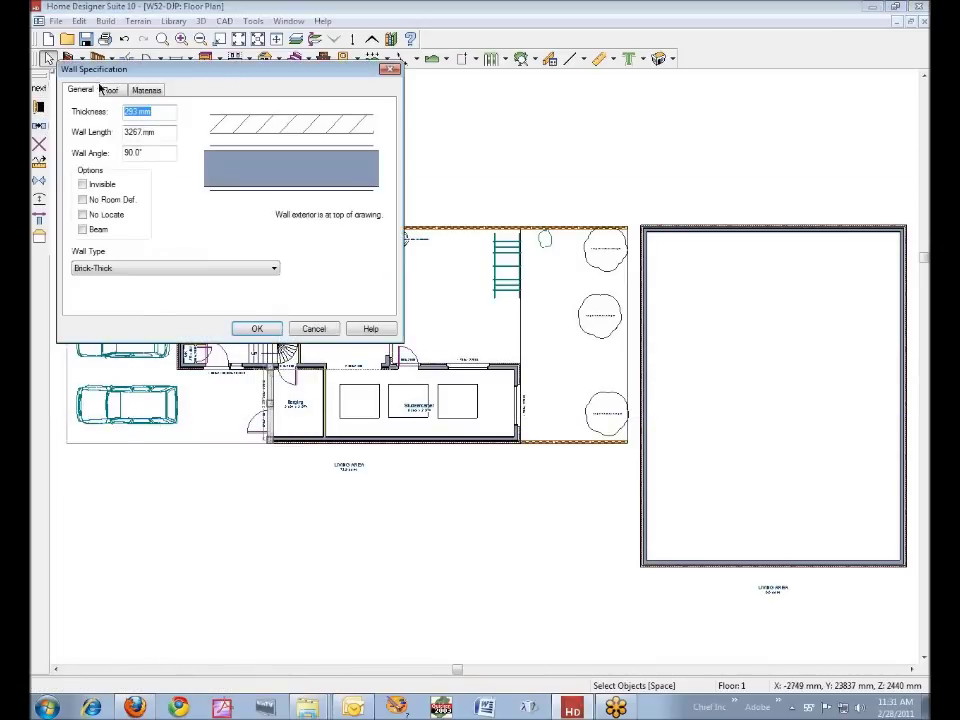
click(110, 90)
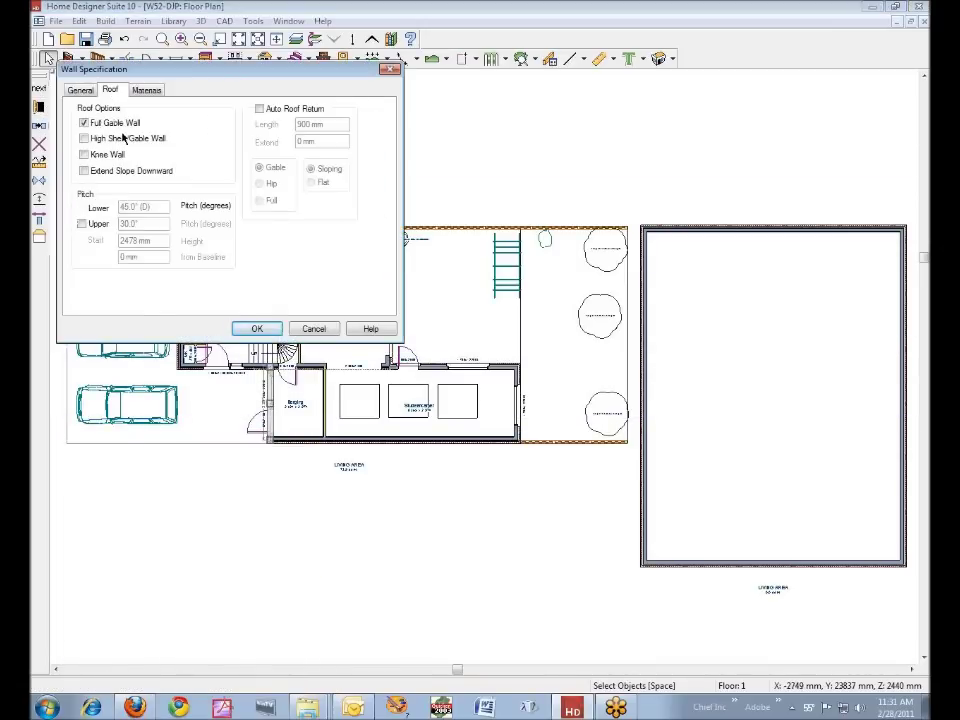
key(Return)
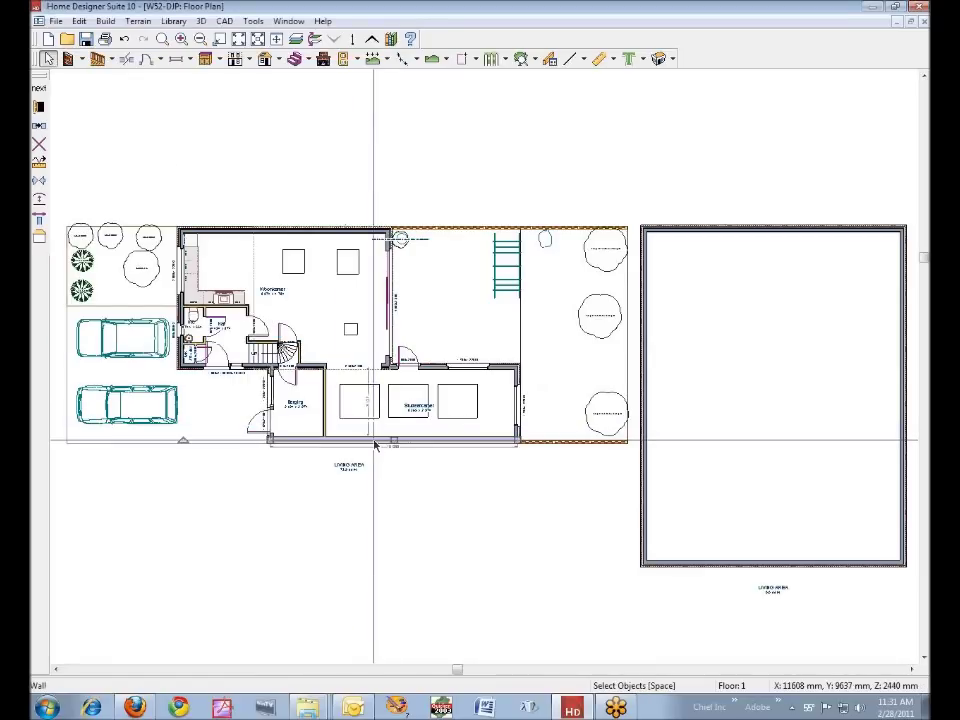
- Uncheck Full Gable Wall in the Roof settings of the extension's lower wall
click(285, 232)
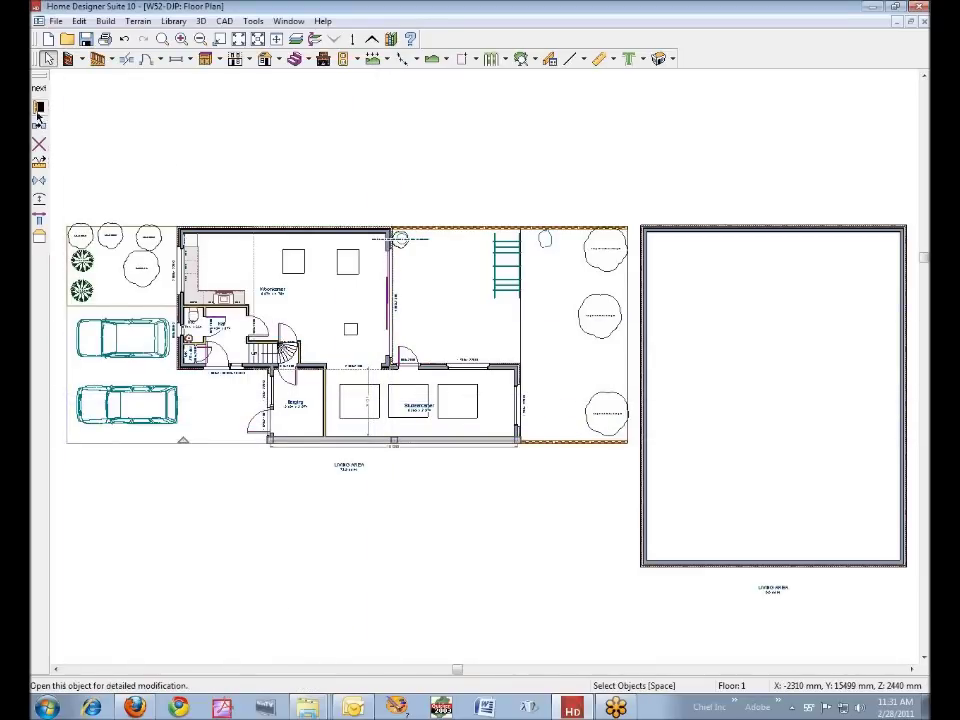
click(38, 107)
click(110, 91)
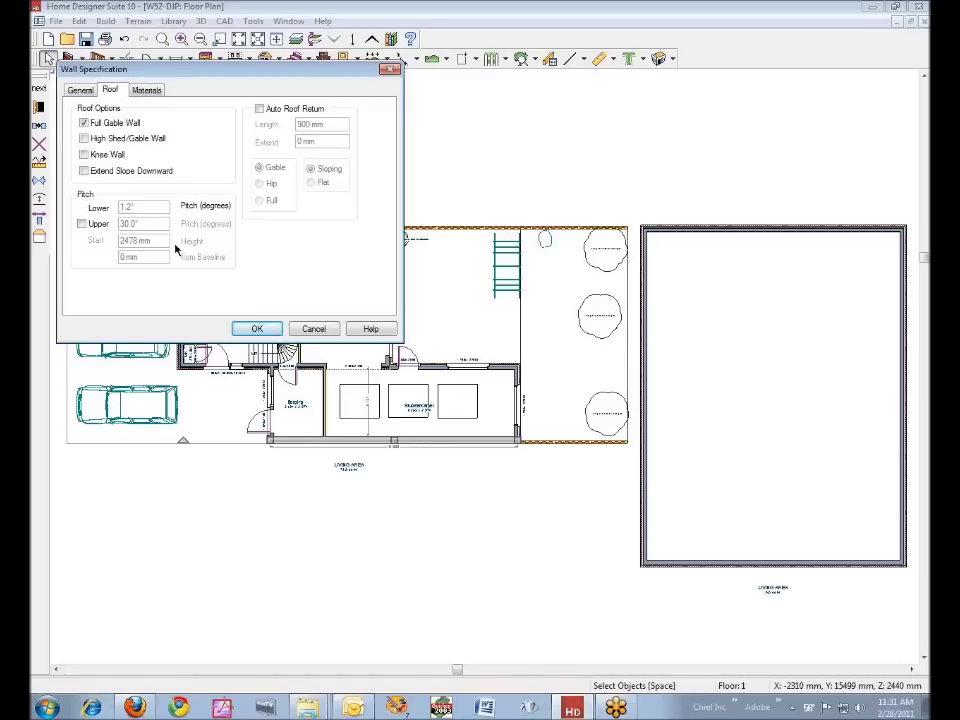
click(84, 123)
click(268, 330)
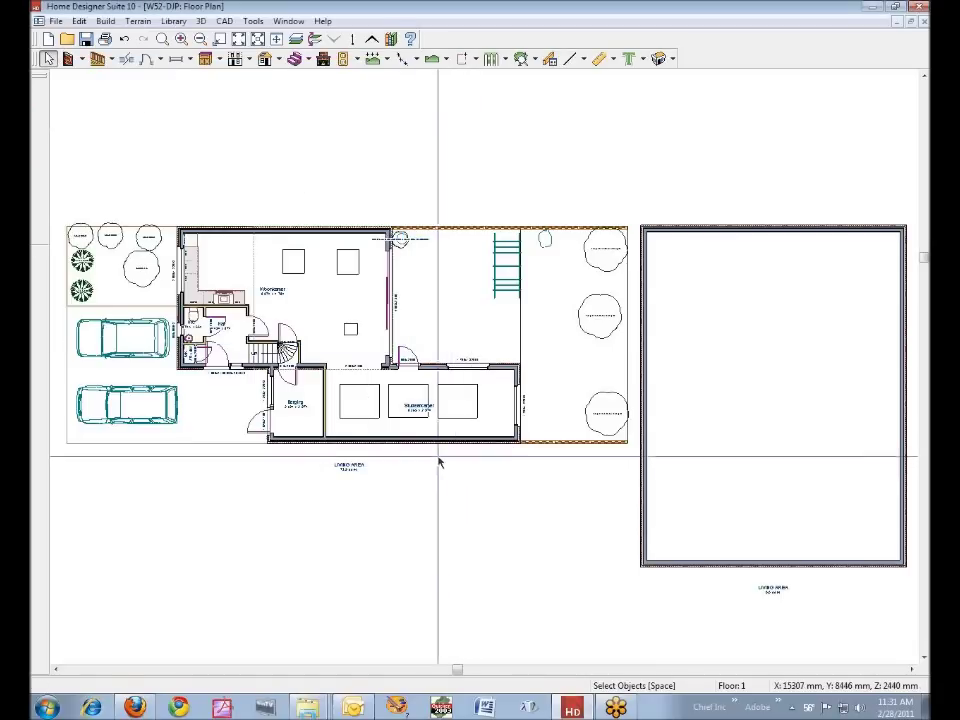
- Reopen the wall's Roof settings, try a lower pitch of 0, and keep 1.2°
right_click(428, 444)
click(462, 486)
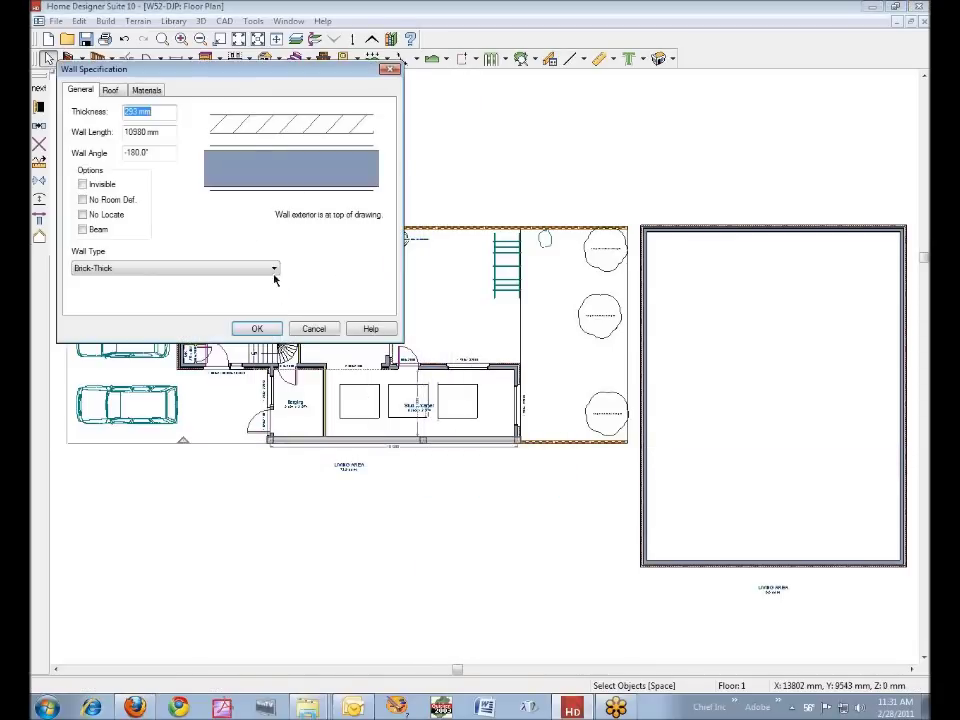
click(110, 91)
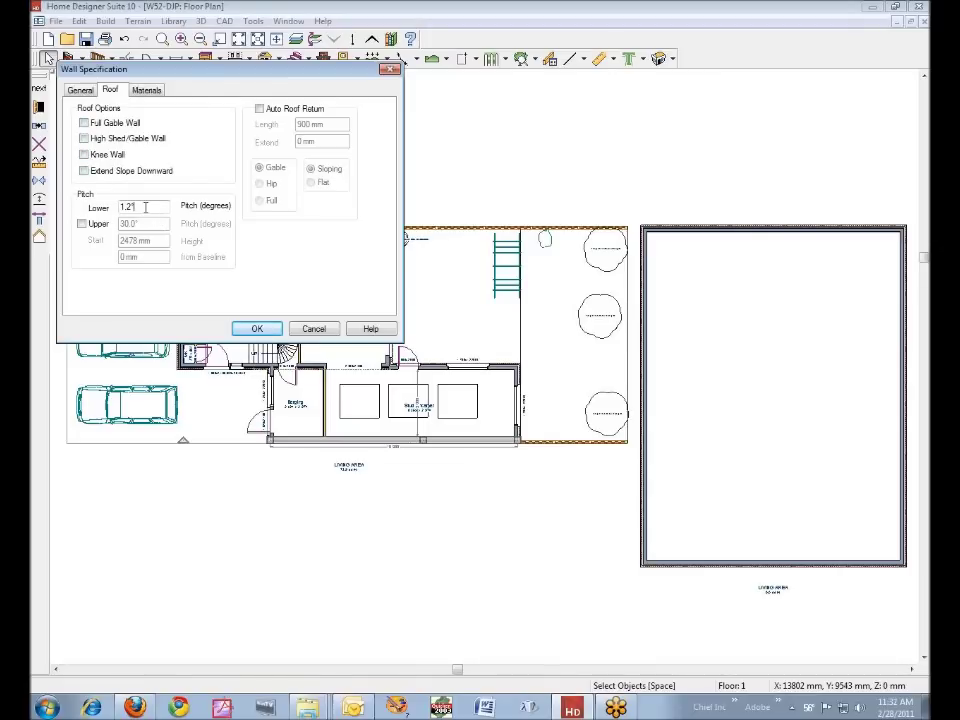
drag(150, 206, 118, 207)
text(0)
key(Tab)
click(256, 328)
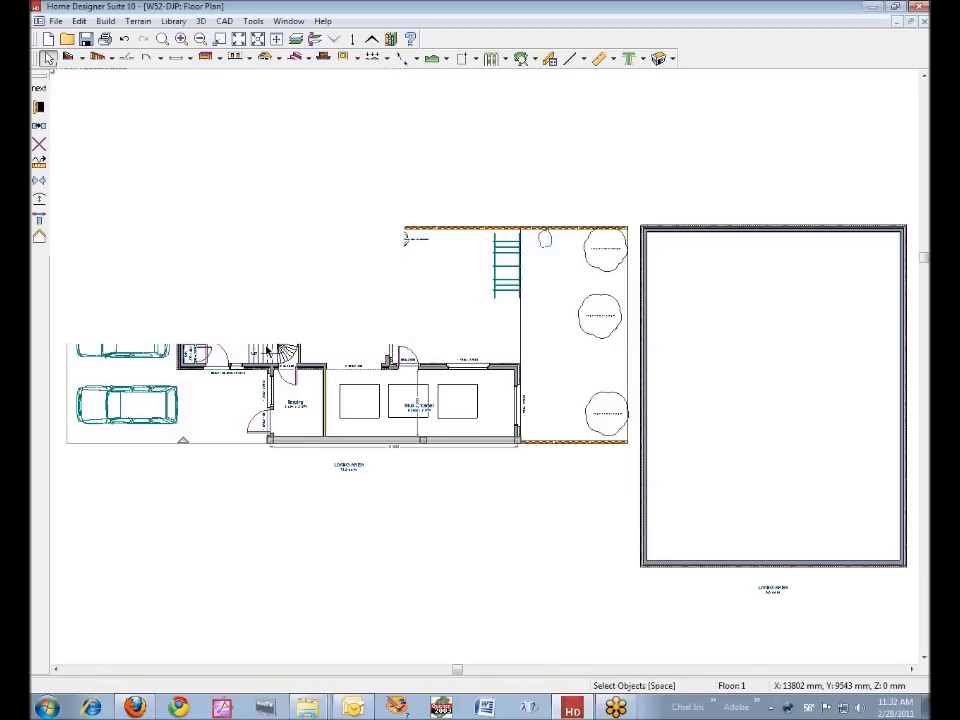
- Enable Auto Rebuild Roofs and view the rebuilt low extension roof in a perspective full overview
click(659, 58)
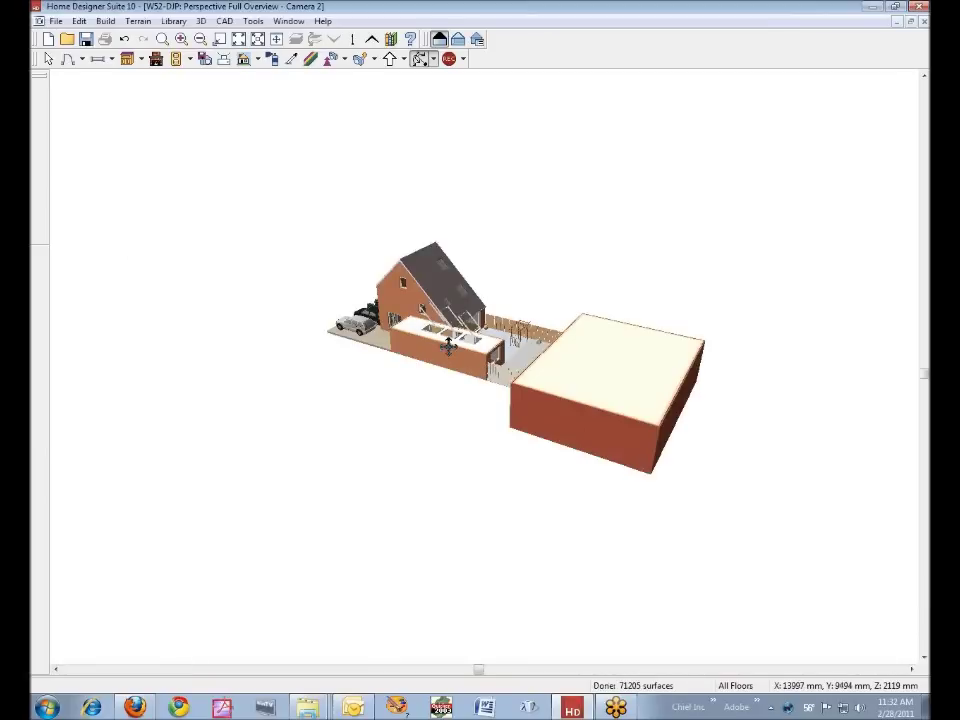
scroll(448, 345, up, 5)
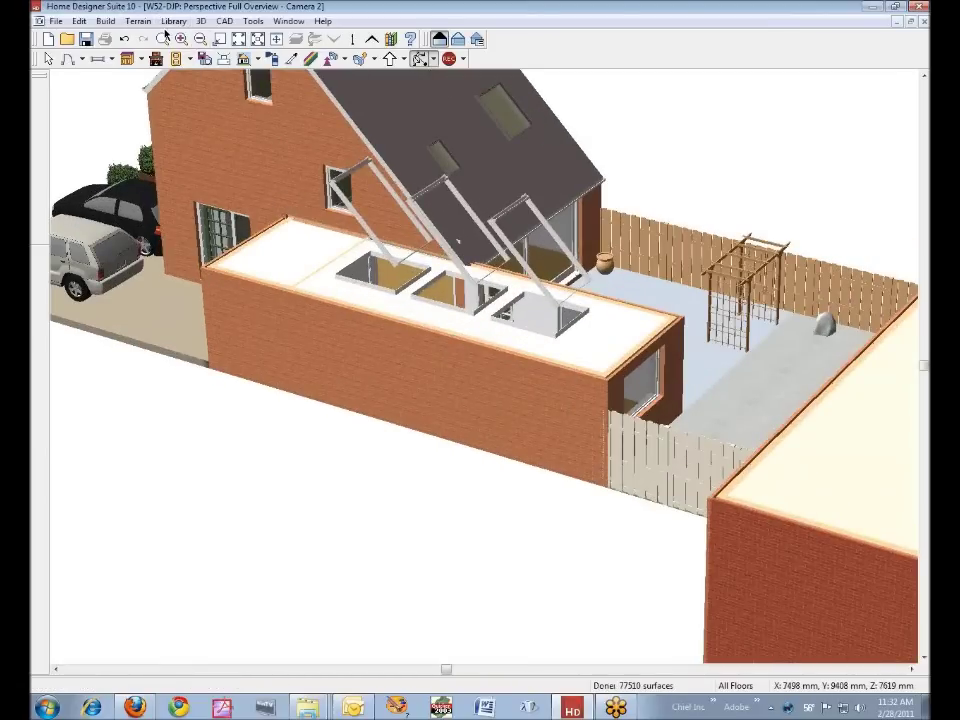
click(105, 21)
mouse_move(127, 145)
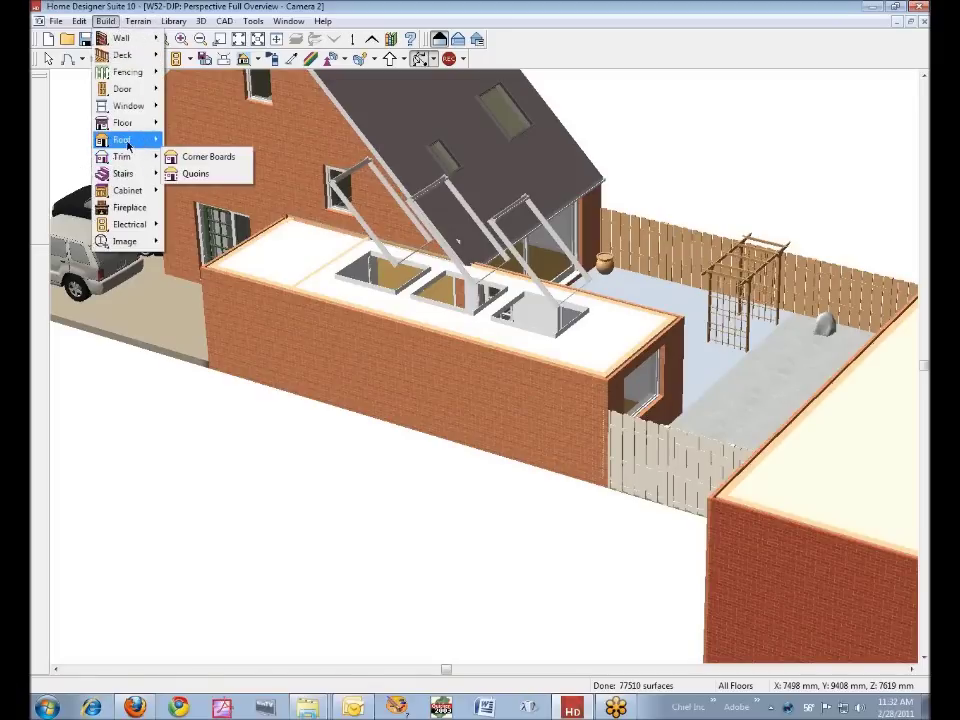
click(215, 139)
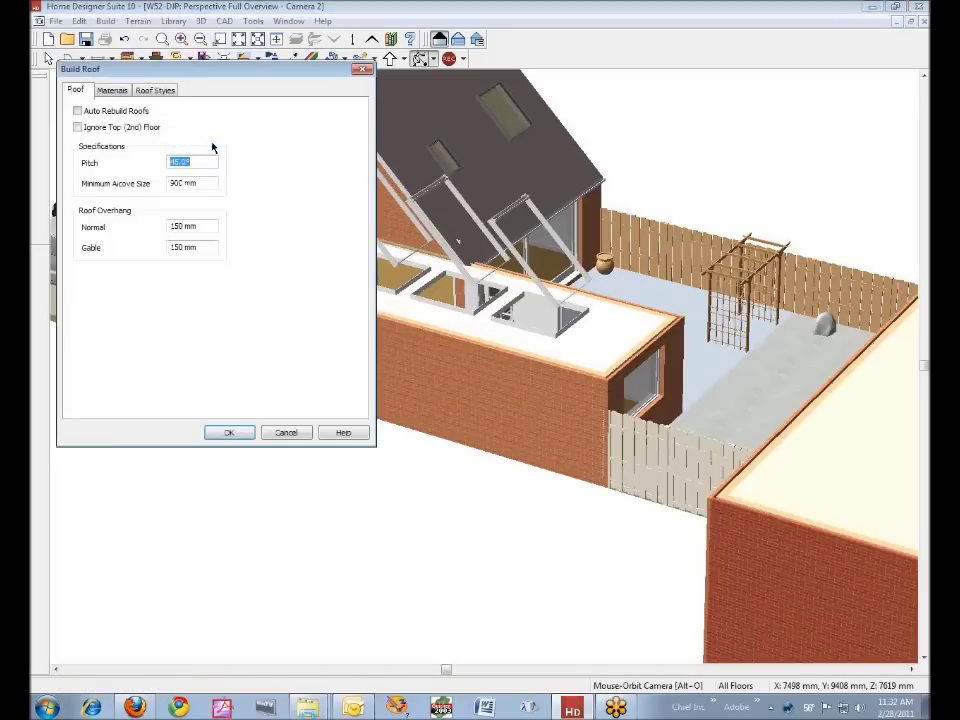
click(87, 112)
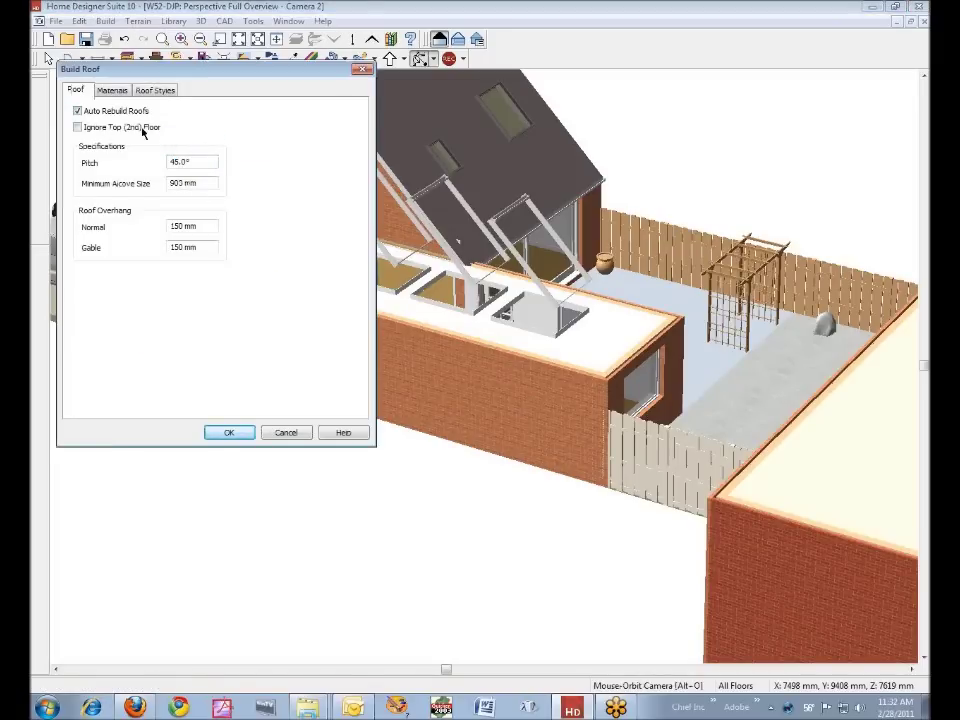
click(228, 433)
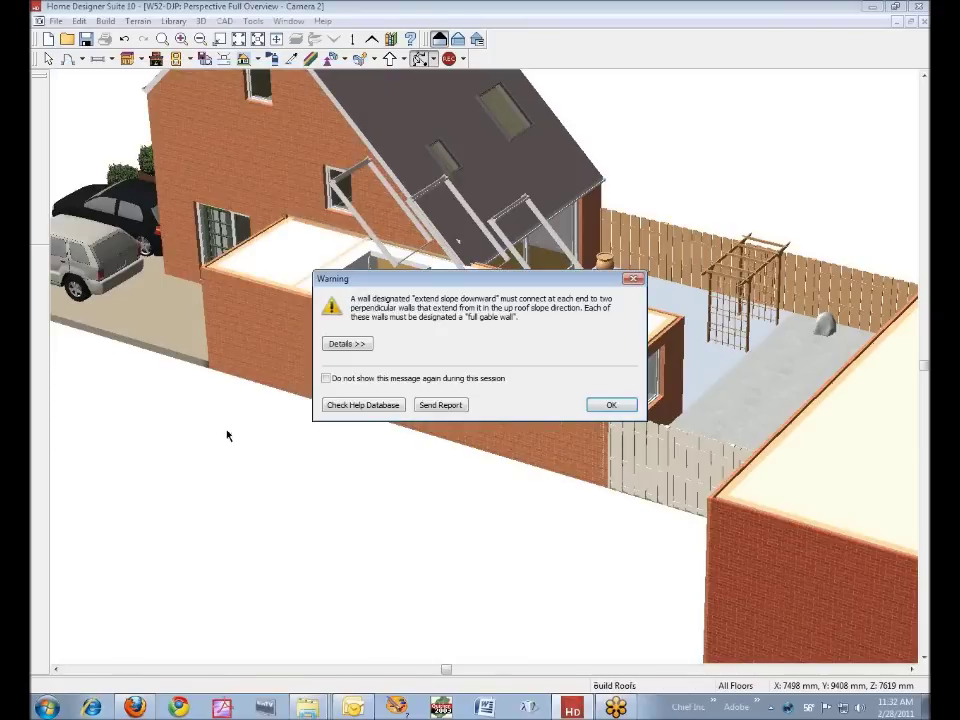
click(609, 405)
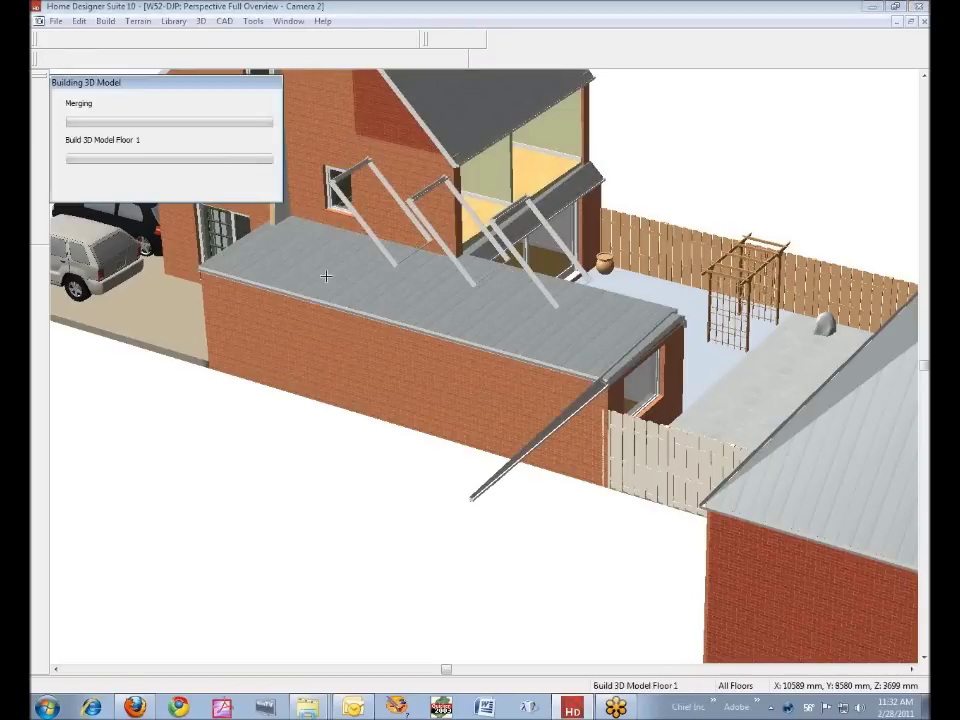
drag(272, 272, 332, 122)
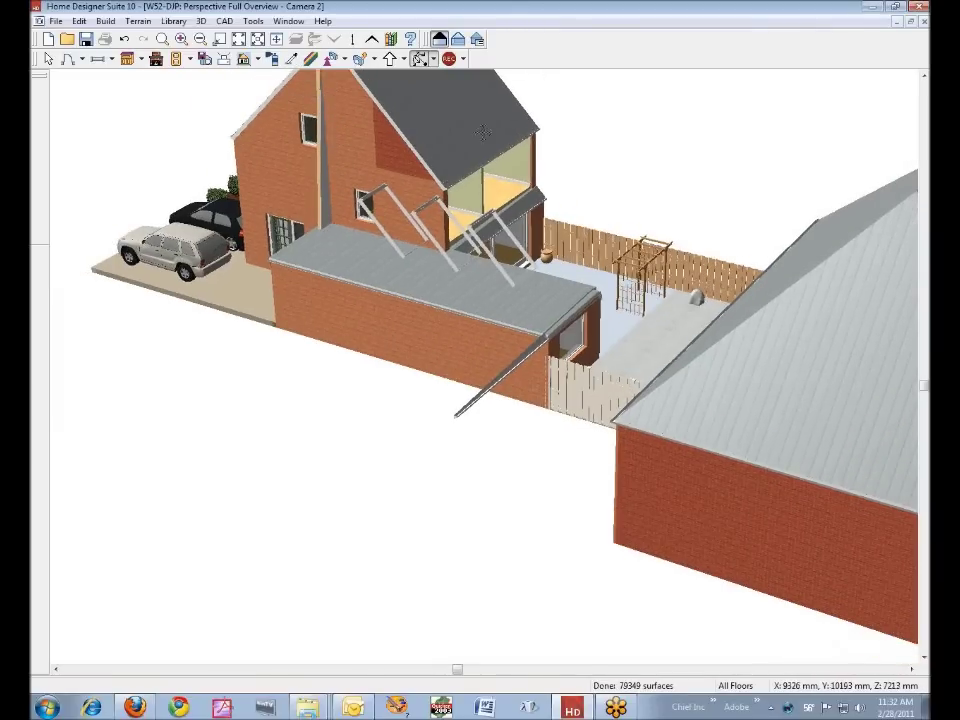
click(911, 24)
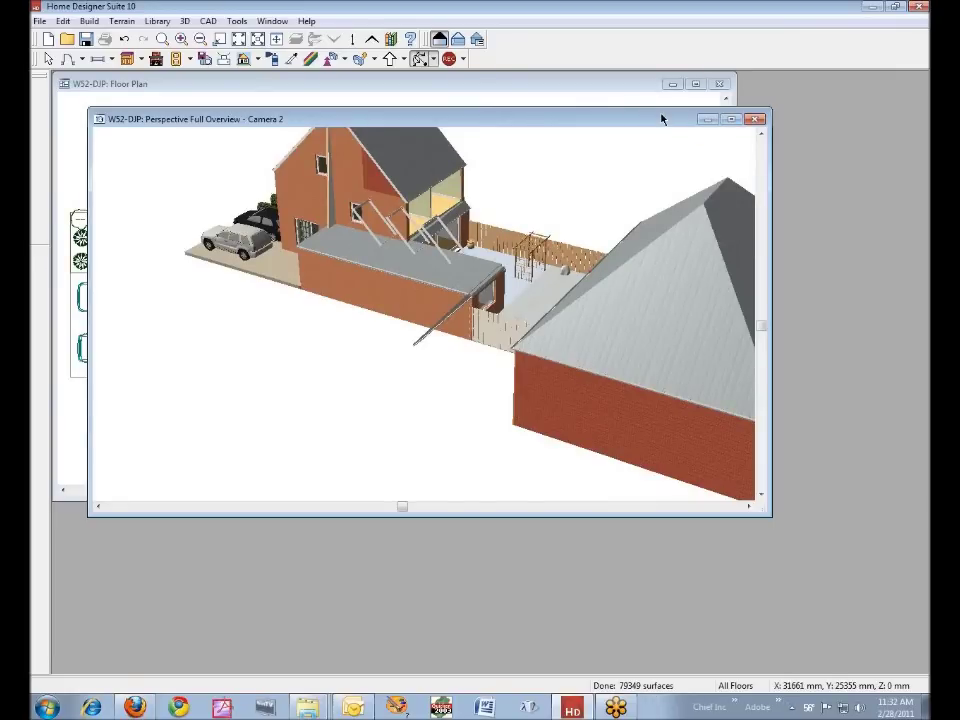
- Tile the perspective 3D view and the floor plan vertically, side by side
key(alt+w)
key(v)
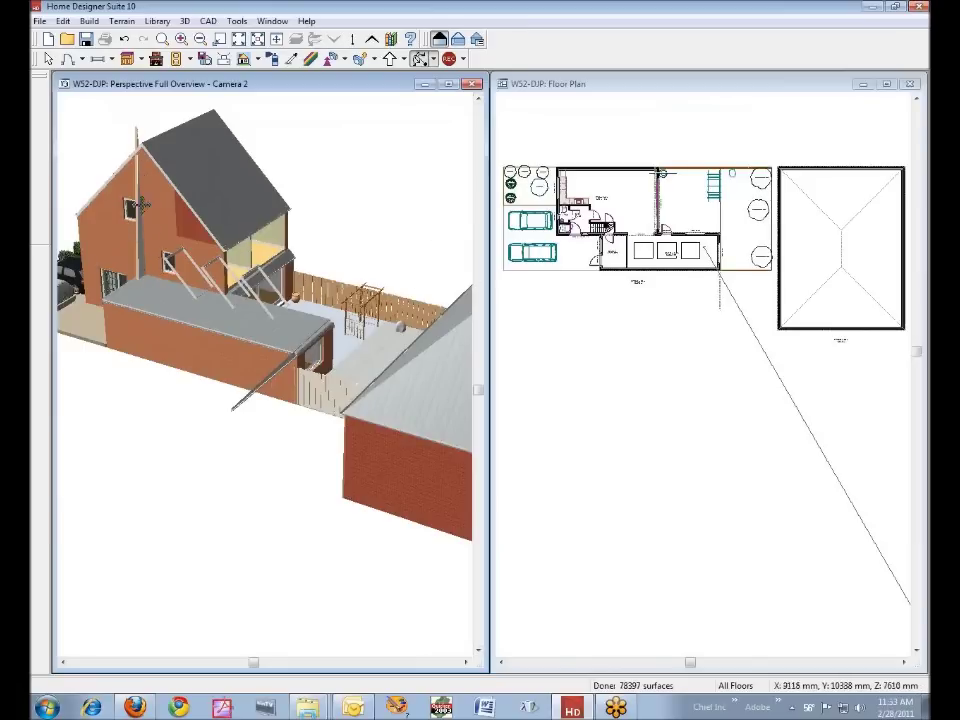
click(560, 85)
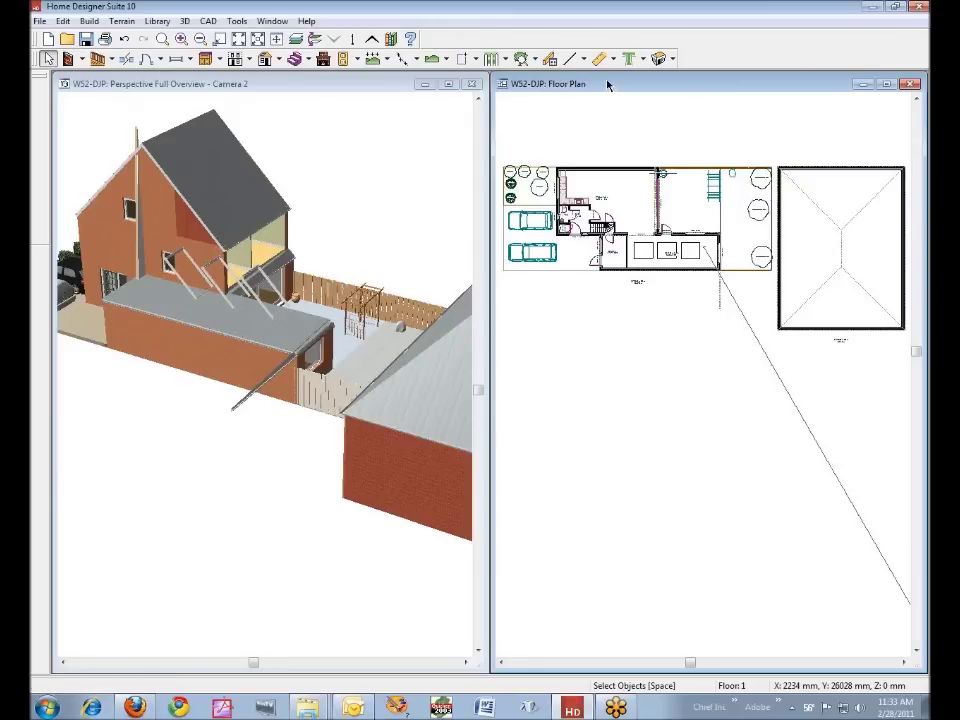
- On Floor 2, try deleting the attic wall, acknowledging the gable and auto-generated wall warnings
click(373, 40)
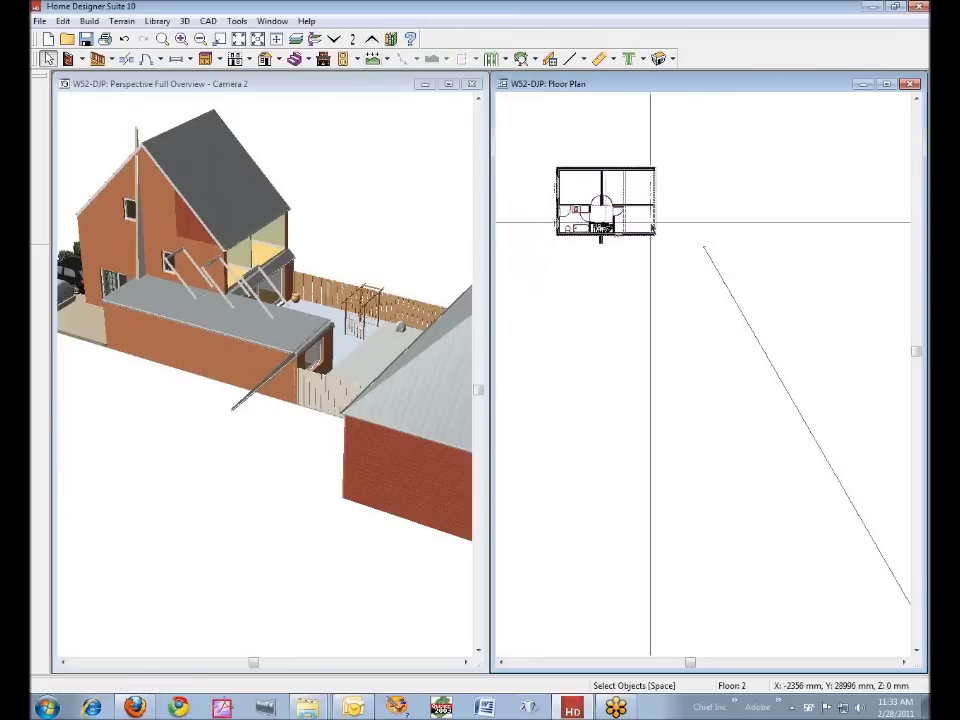
scroll(615, 248, up, 3)
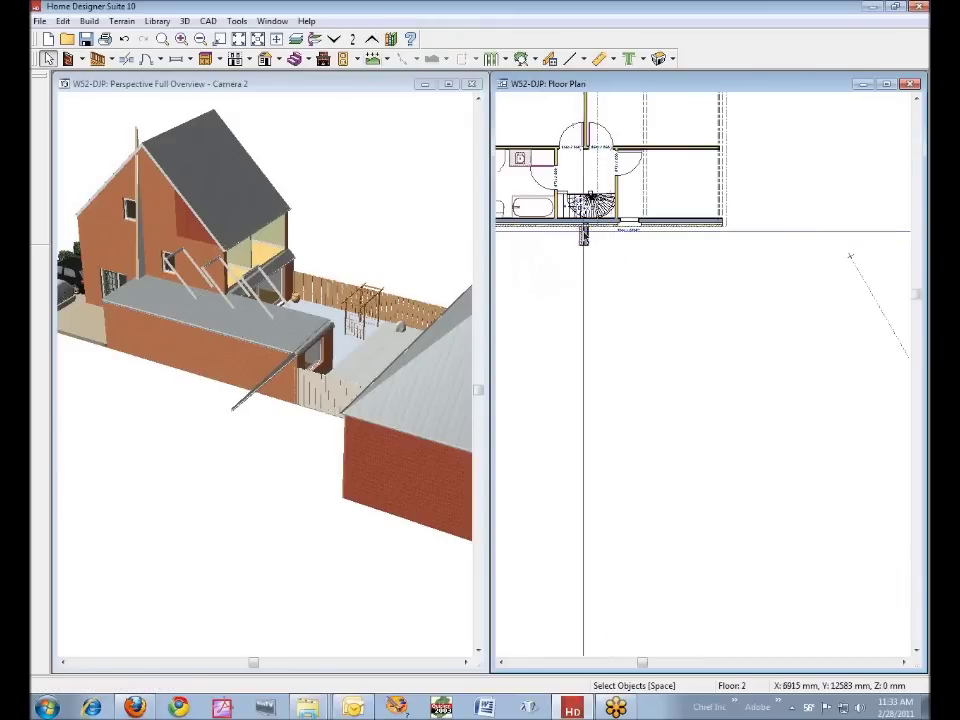
right_click(585, 236)
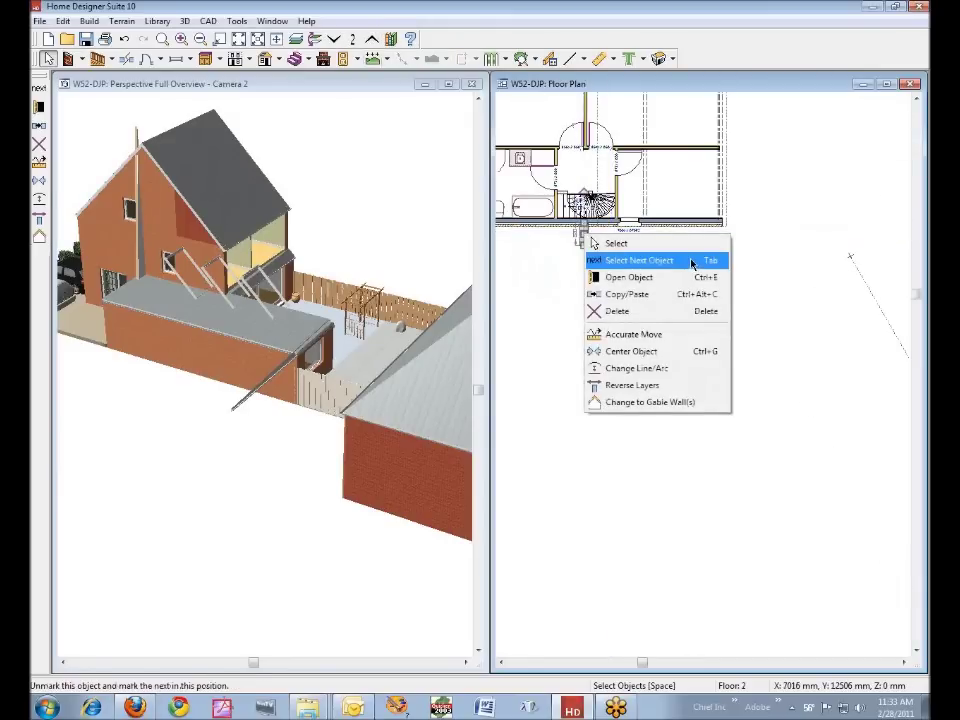
click(649, 311)
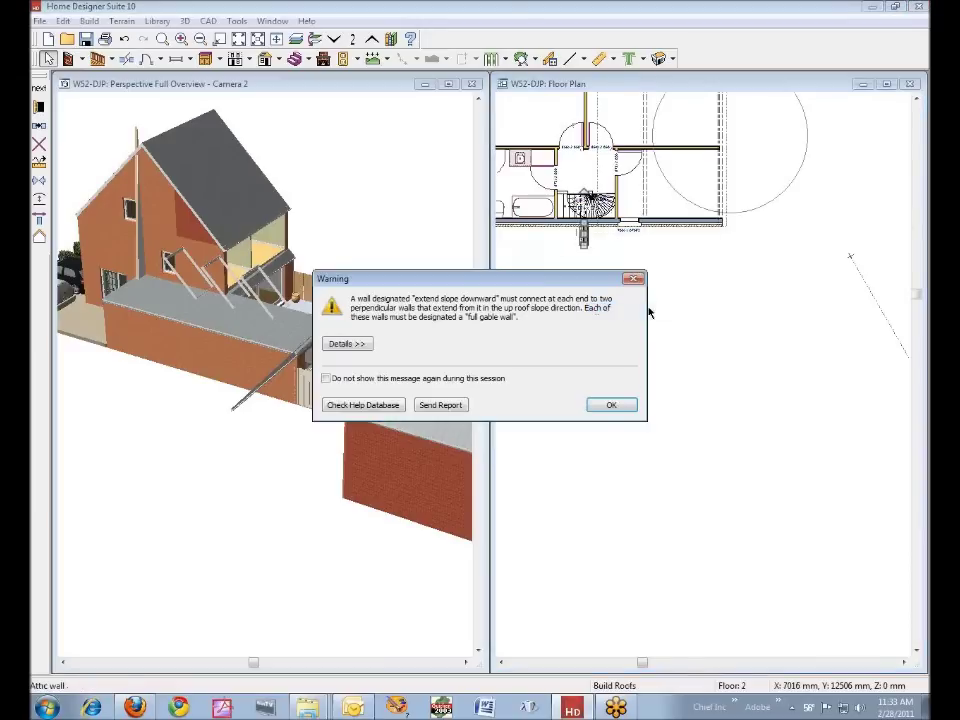
click(612, 405)
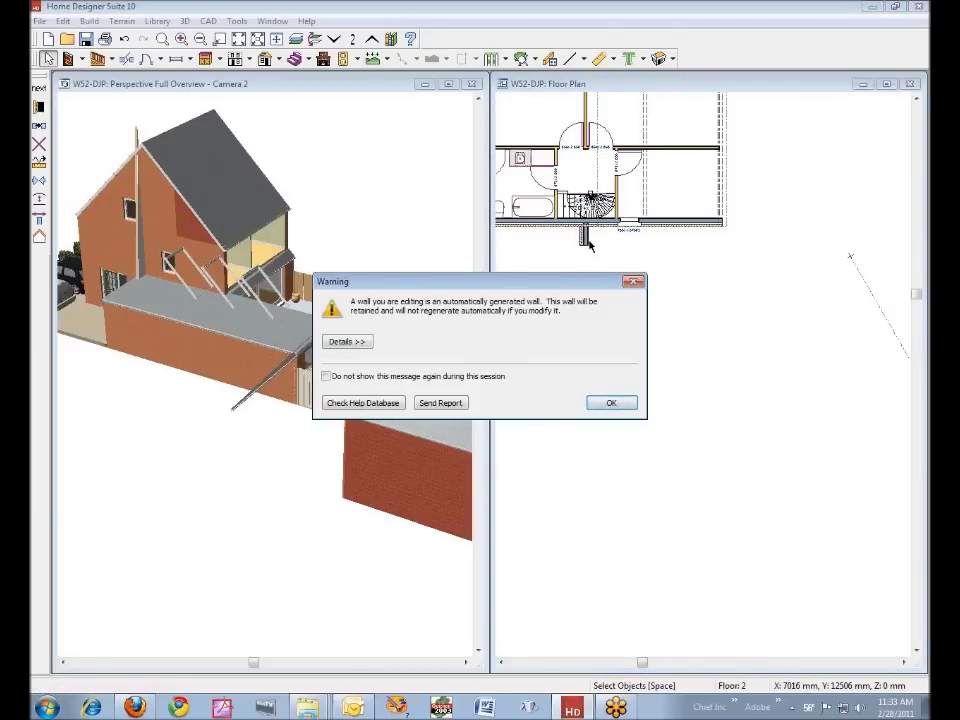
click(611, 402)
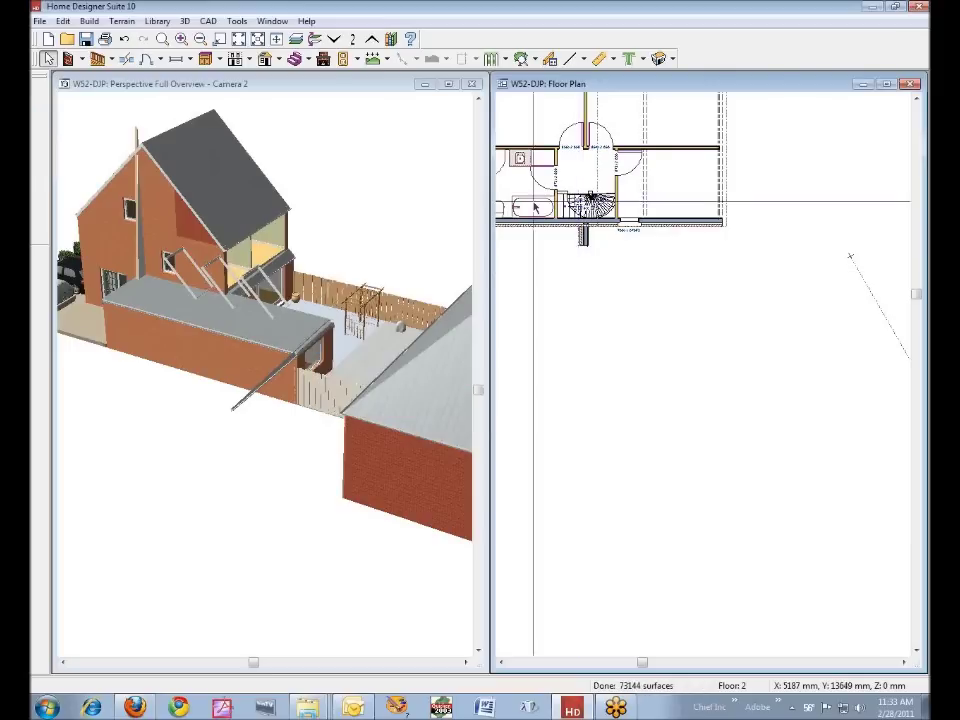
- Make the attic wall Invisible in its wall specification, suppressing the repeat warning
right_click(582, 238)
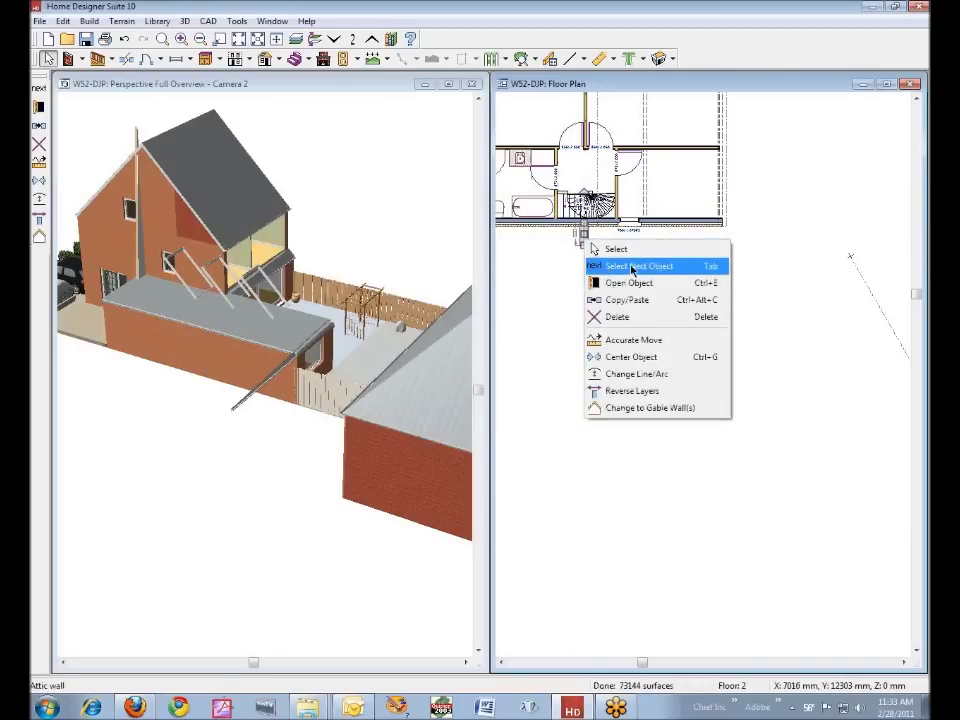
click(641, 287)
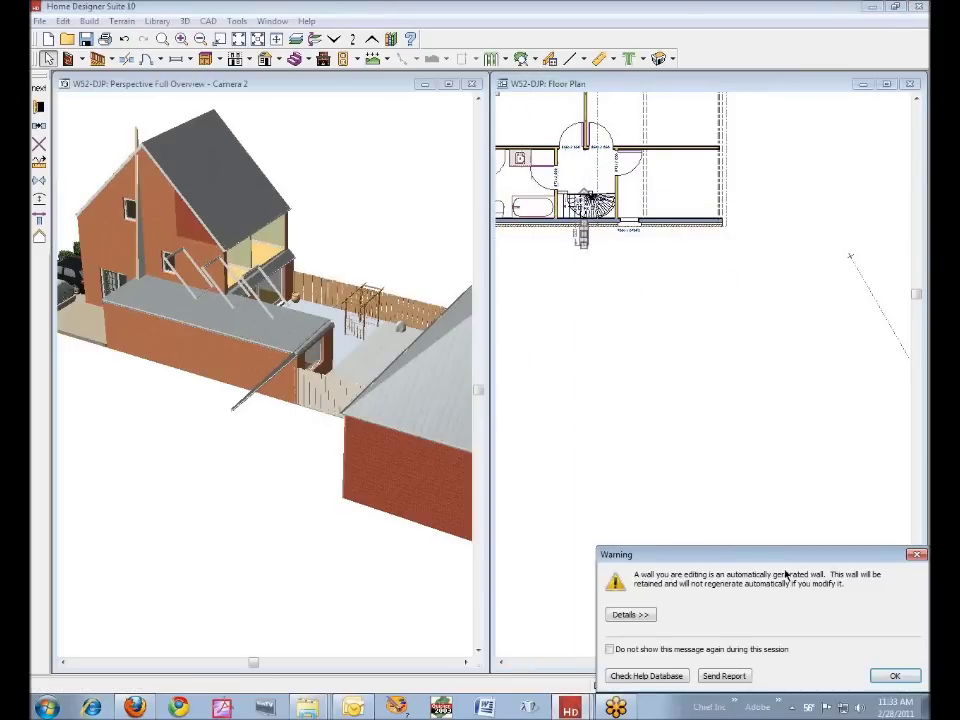
drag(746, 559, 477, 330)
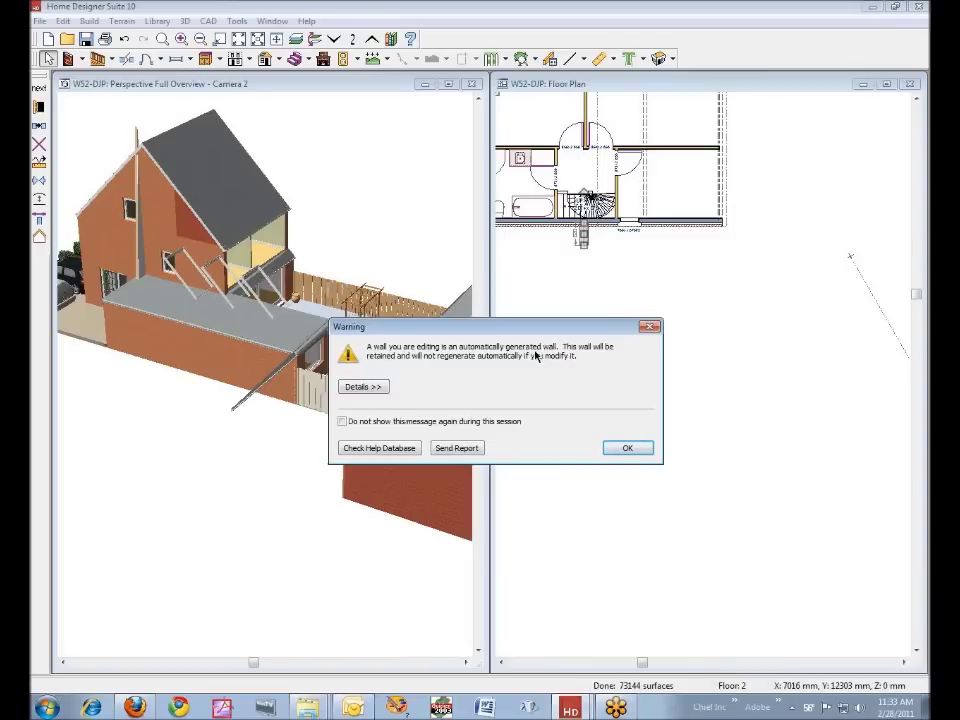
click(342, 422)
click(620, 449)
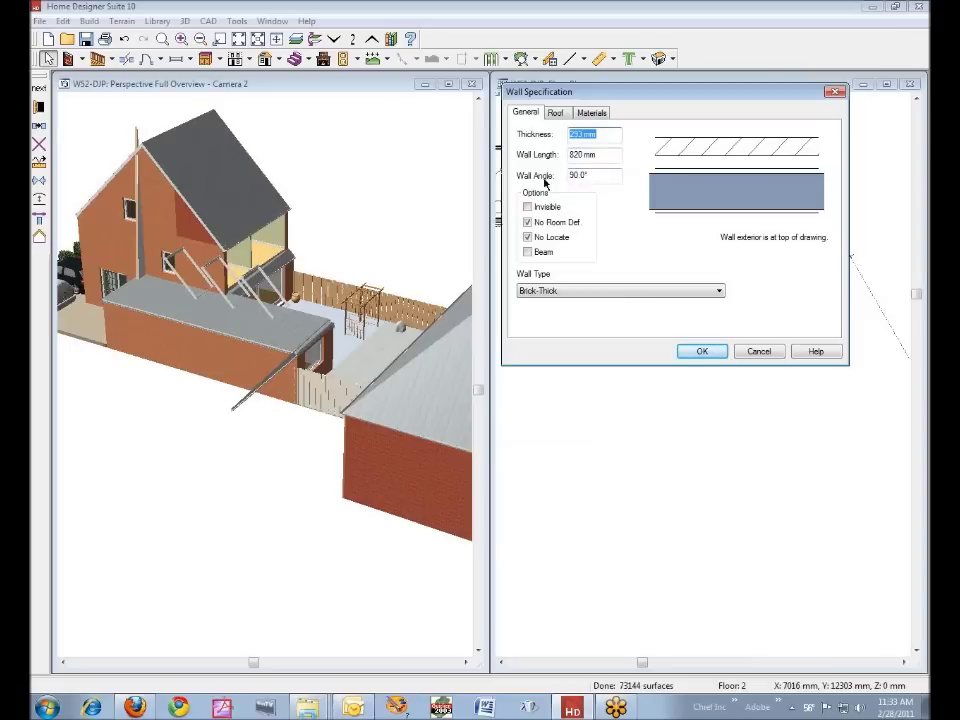
click(537, 208)
click(714, 356)
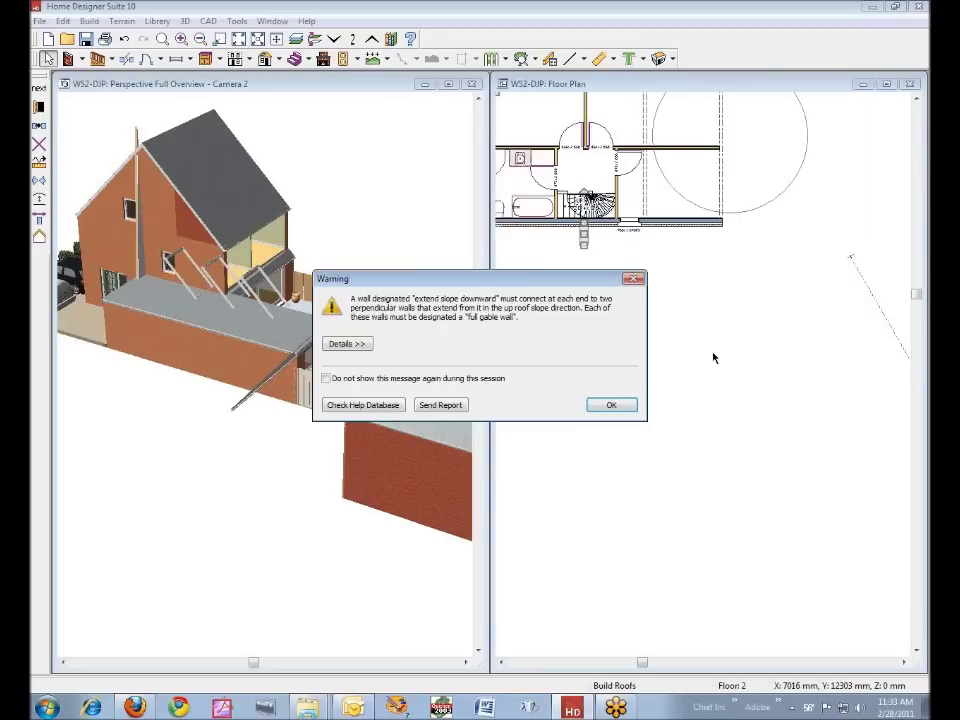
click(630, 407)
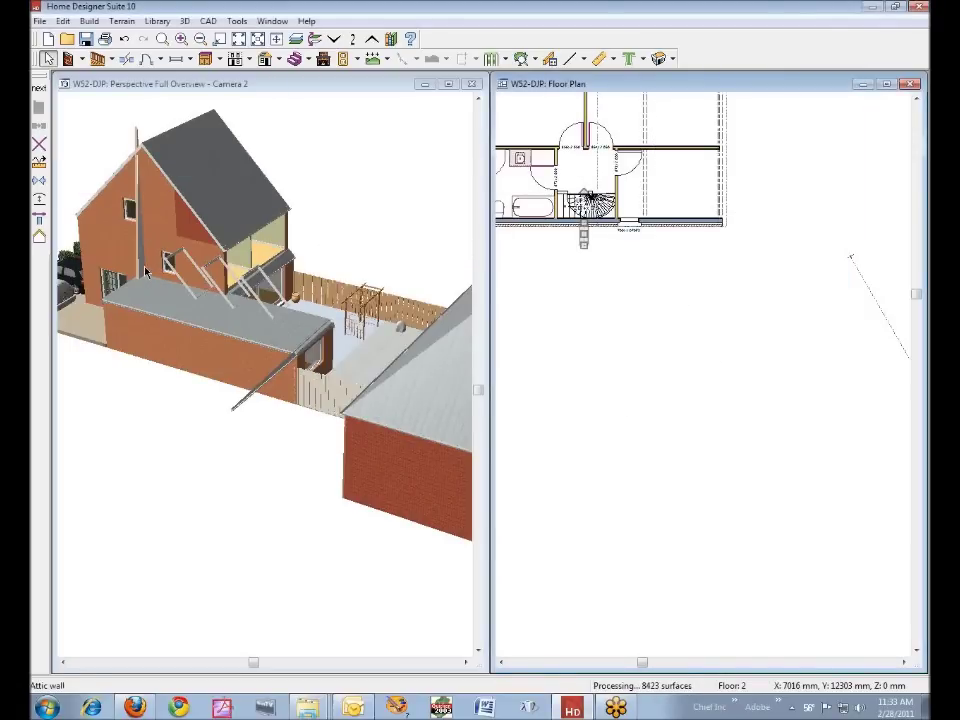
click(323, 146)
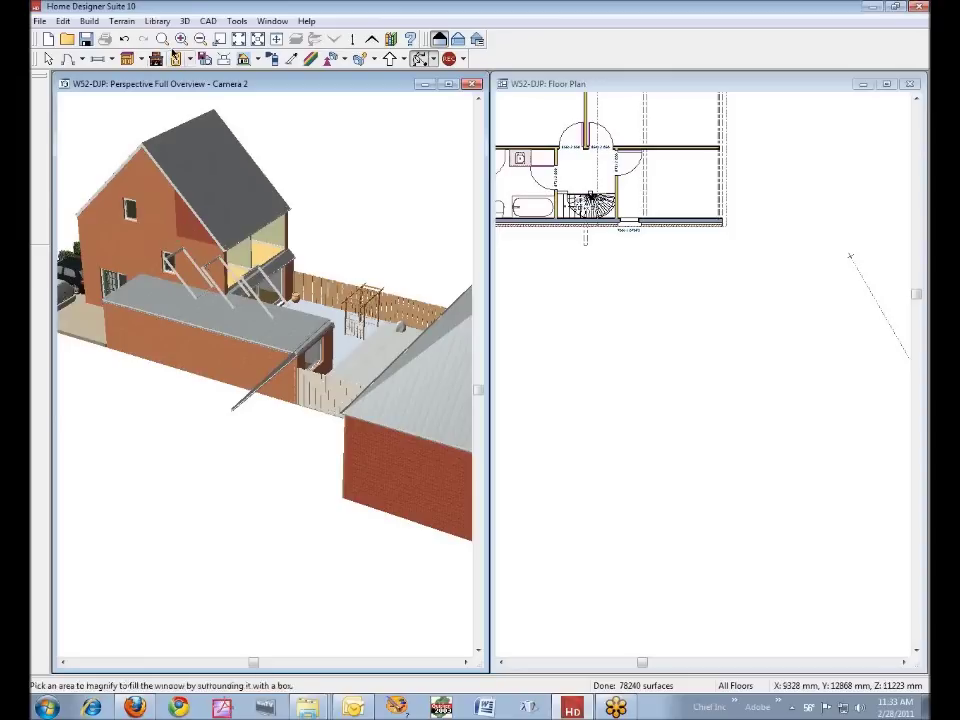
- Inspect the brick material on two house walls, cancelling both material definitions without changes
click(313, 62)
click(193, 199)
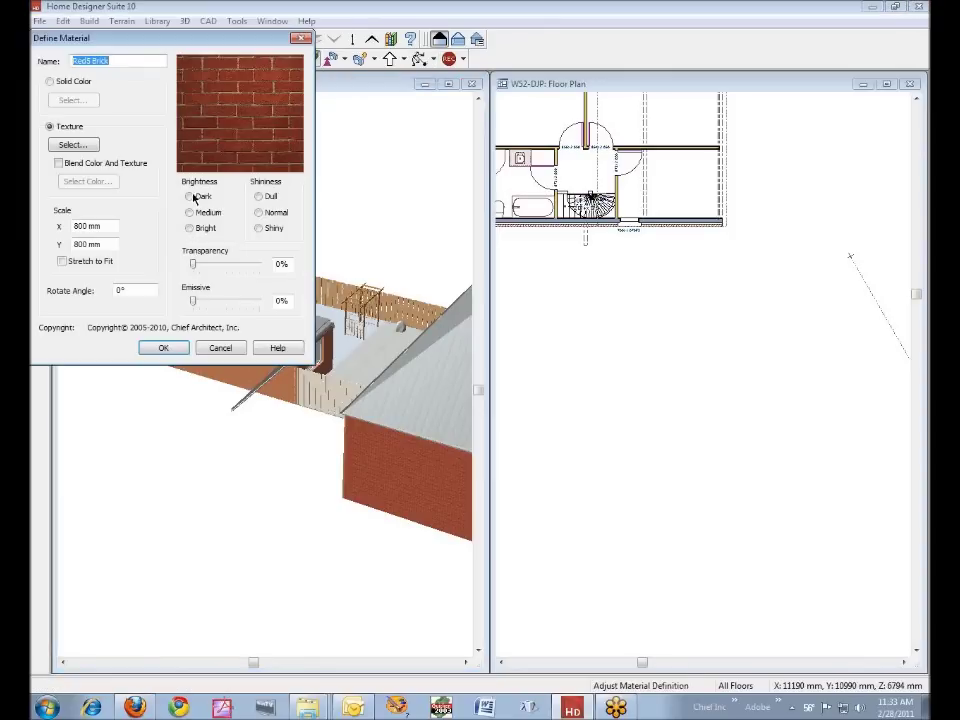
click(233, 357)
click(152, 236)
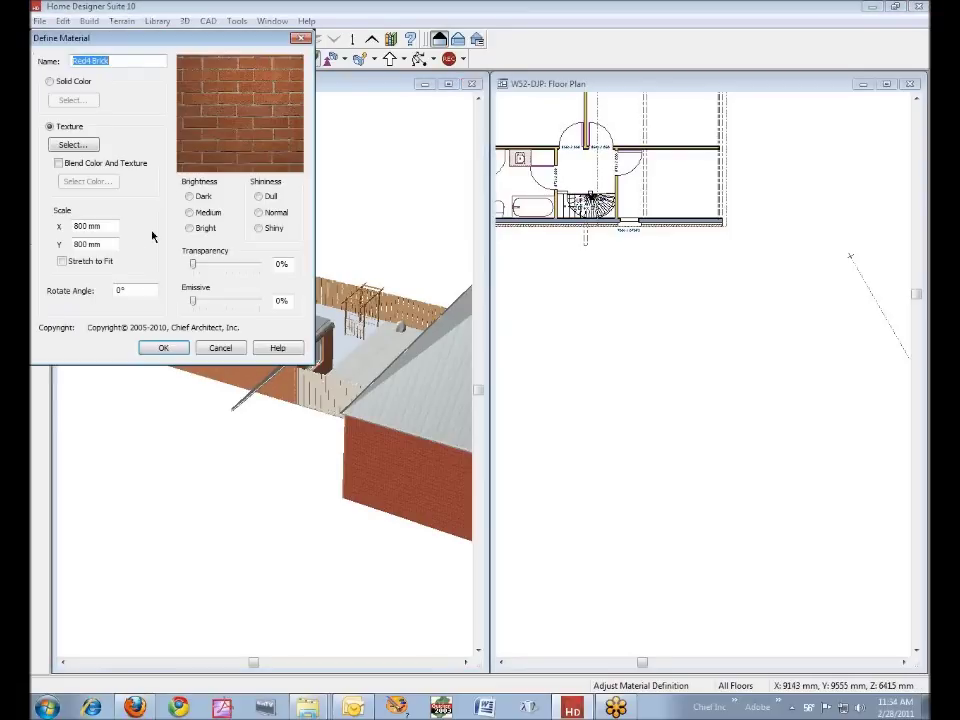
click(237, 349)
click(47, 61)
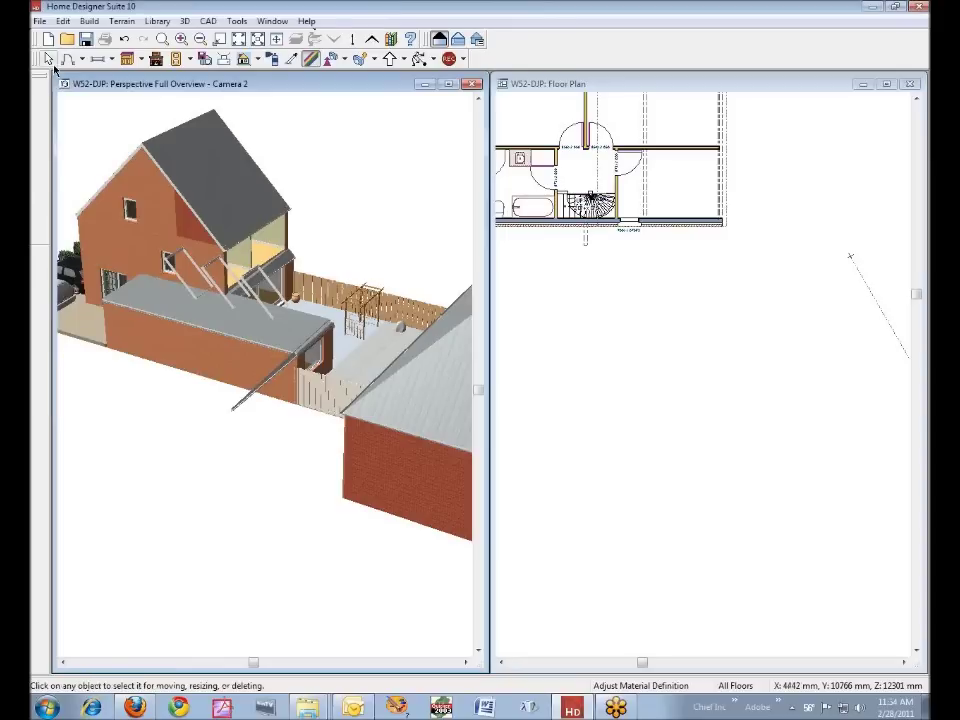
- In the Materials defaults, select Walls (Exterior) and start choosing a new material
click(62, 21)
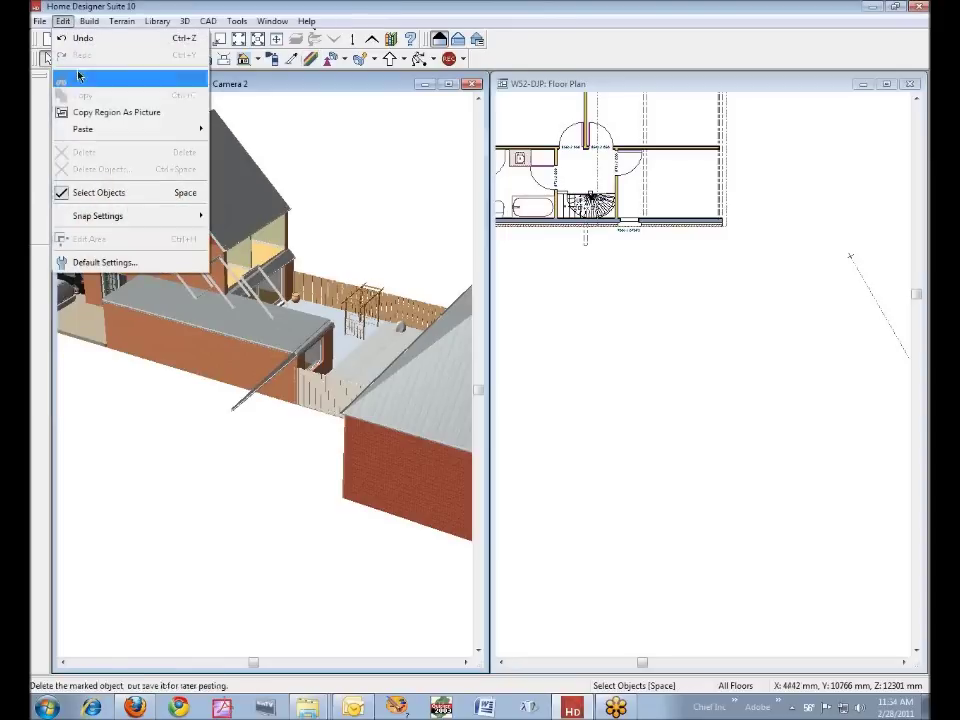
click(82, 263)
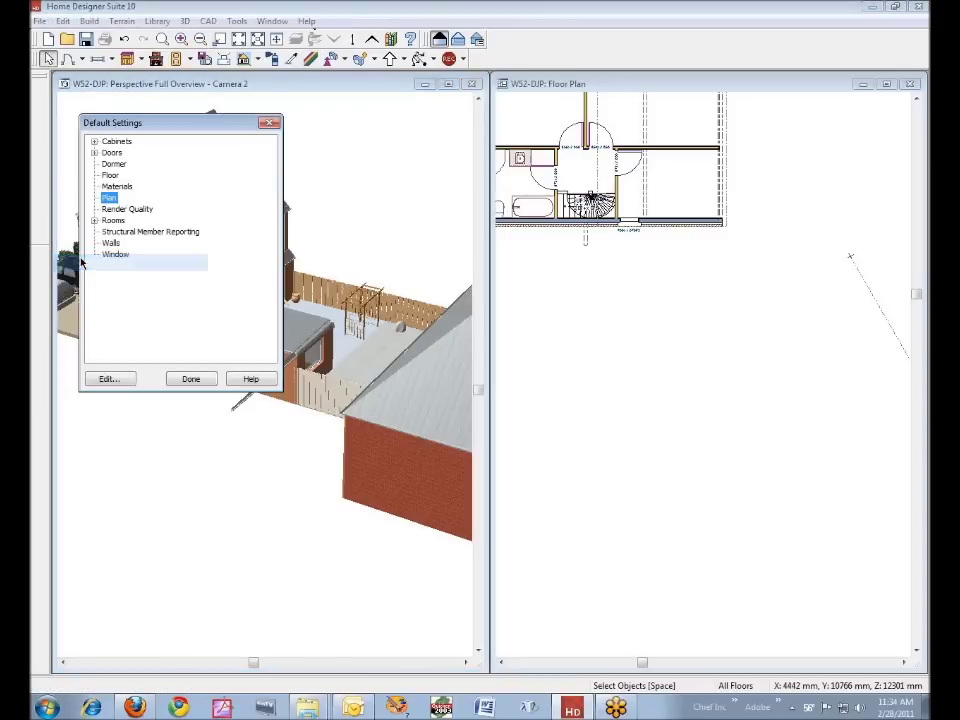
click(117, 187)
click(110, 380)
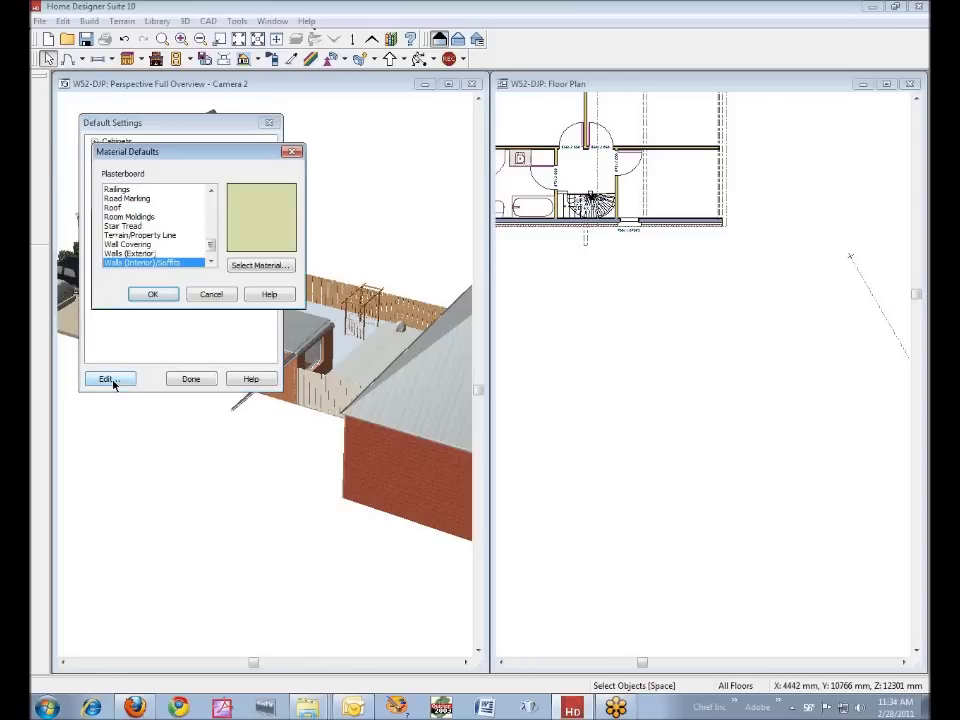
click(210, 260)
click(210, 260)
click(143, 238)
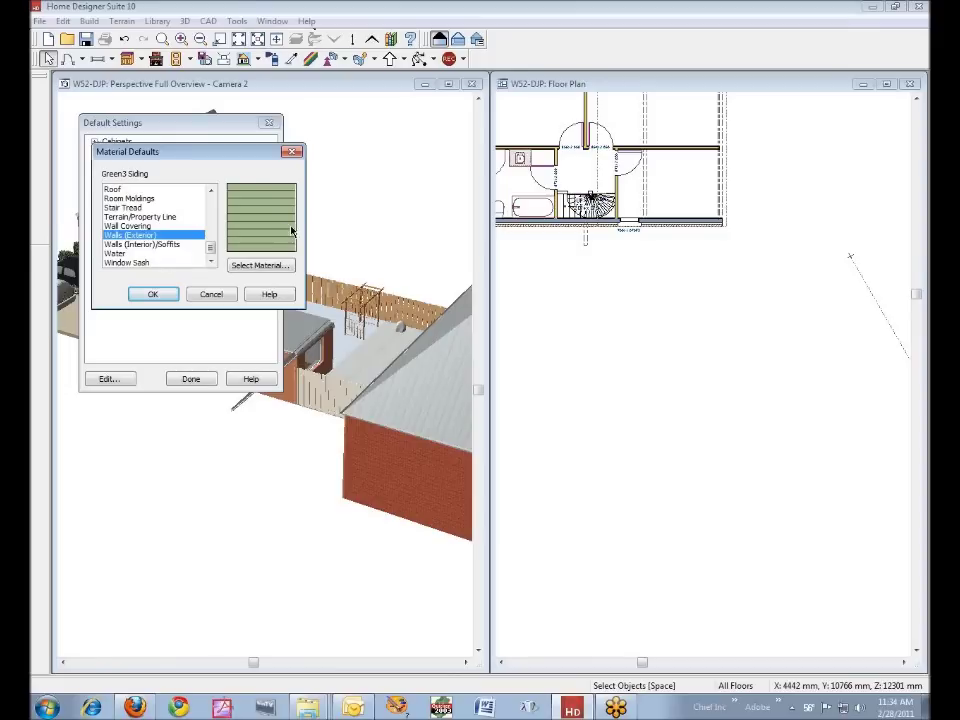
click(262, 266)
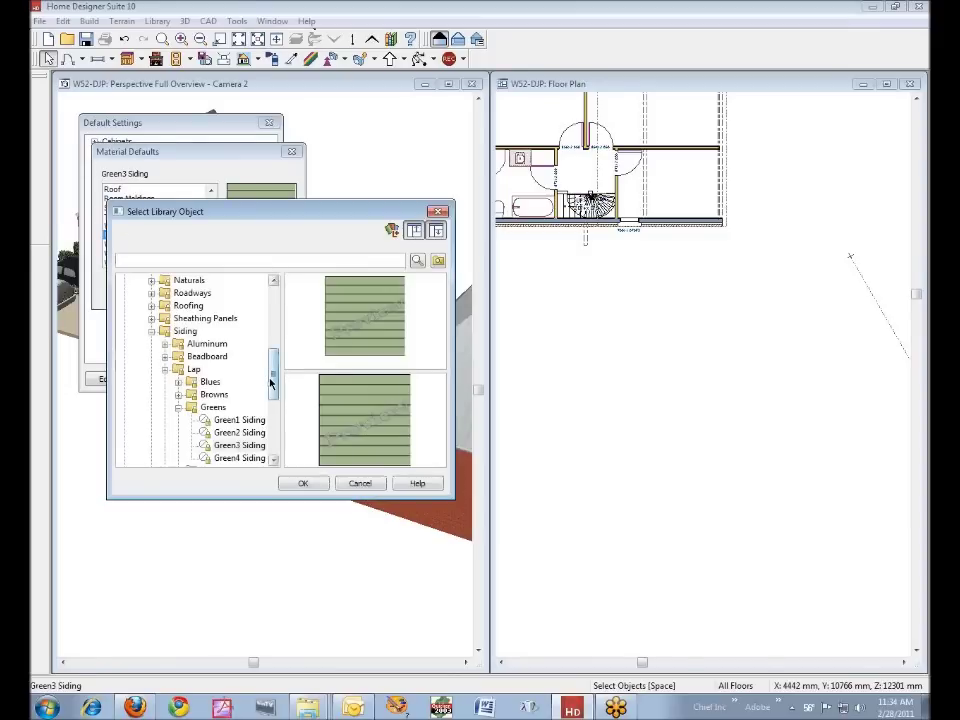
- Browse the library to Masonry & Stone > Brick > Natural Brick and pick Red4 Brick
click(151, 331)
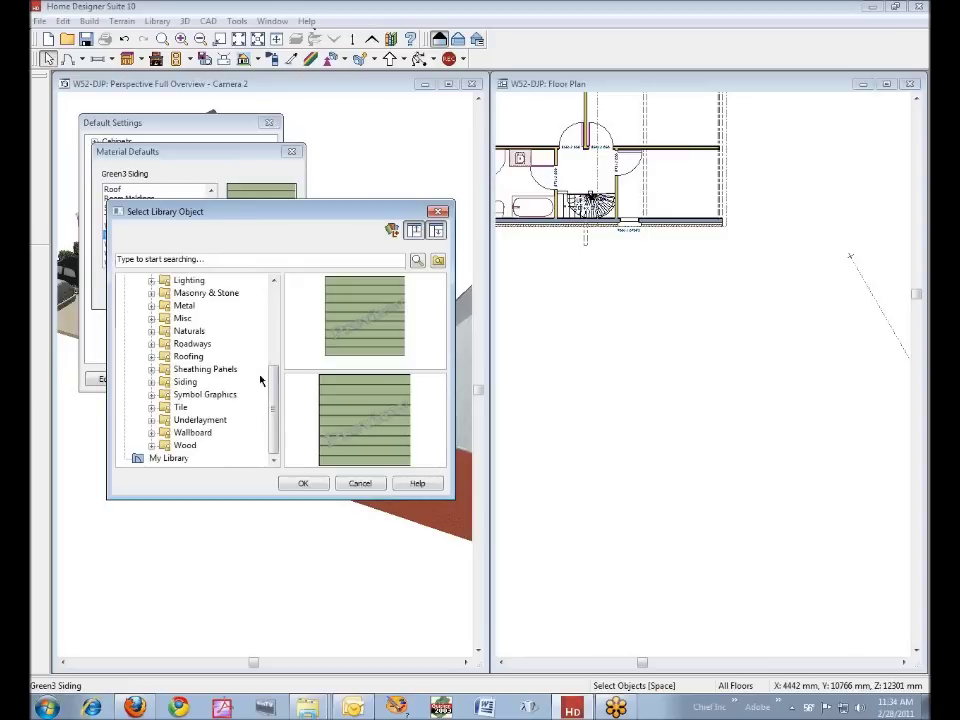
click(151, 293)
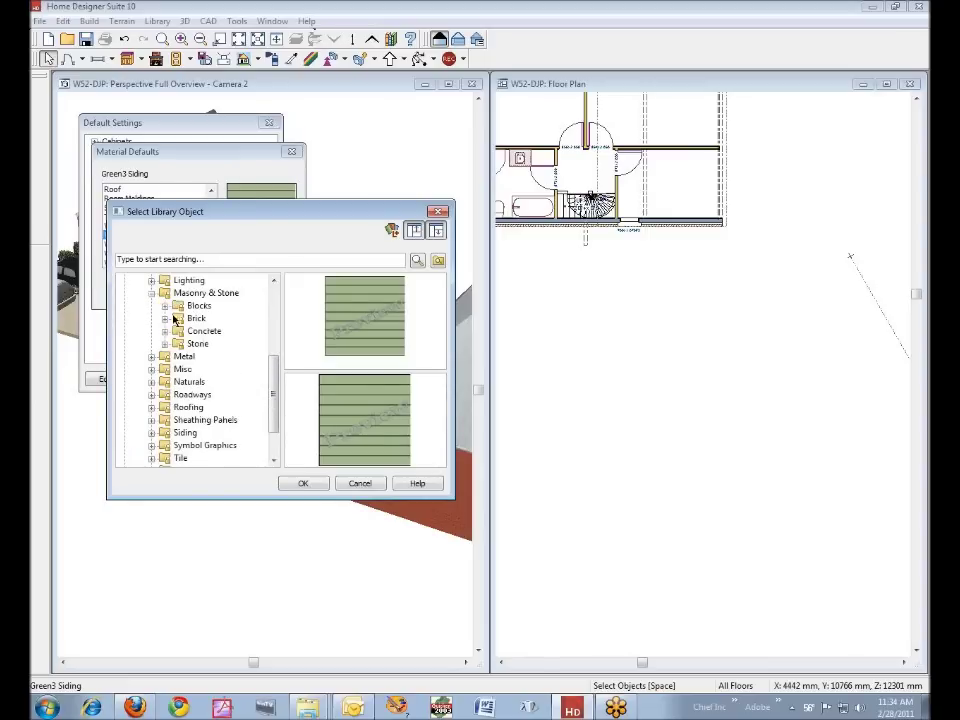
click(165, 319)
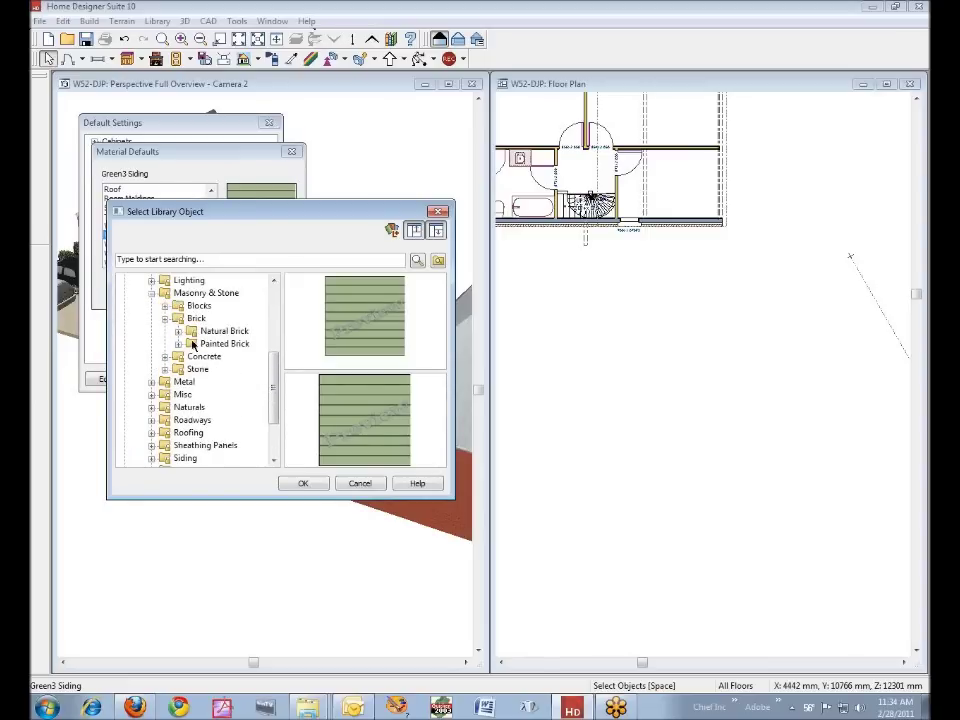
click(198, 334)
click(179, 332)
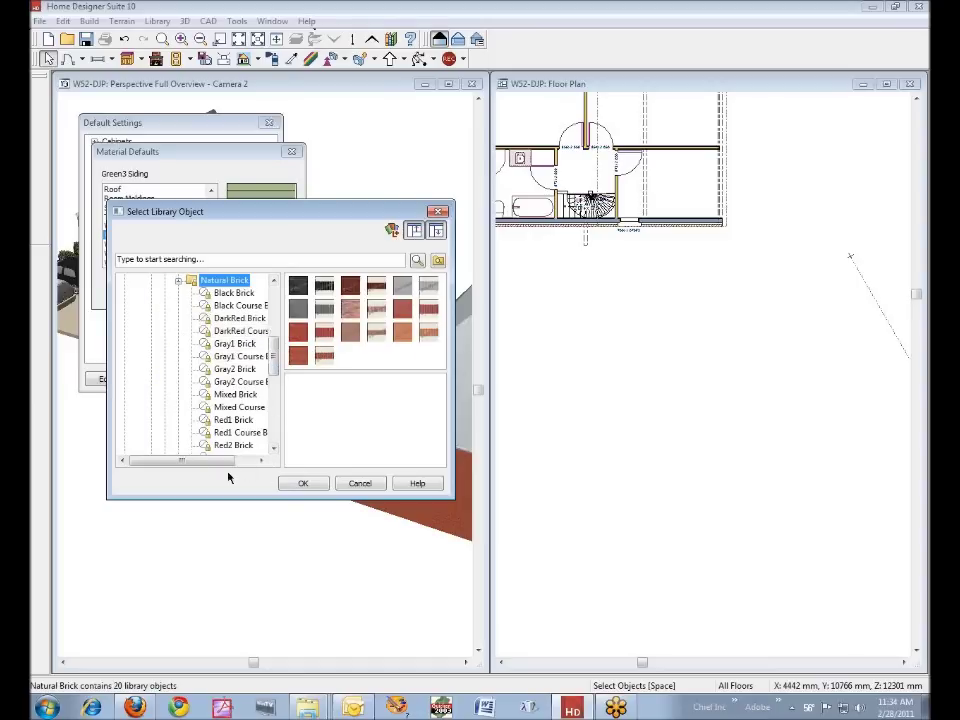
drag(197, 461, 219, 461)
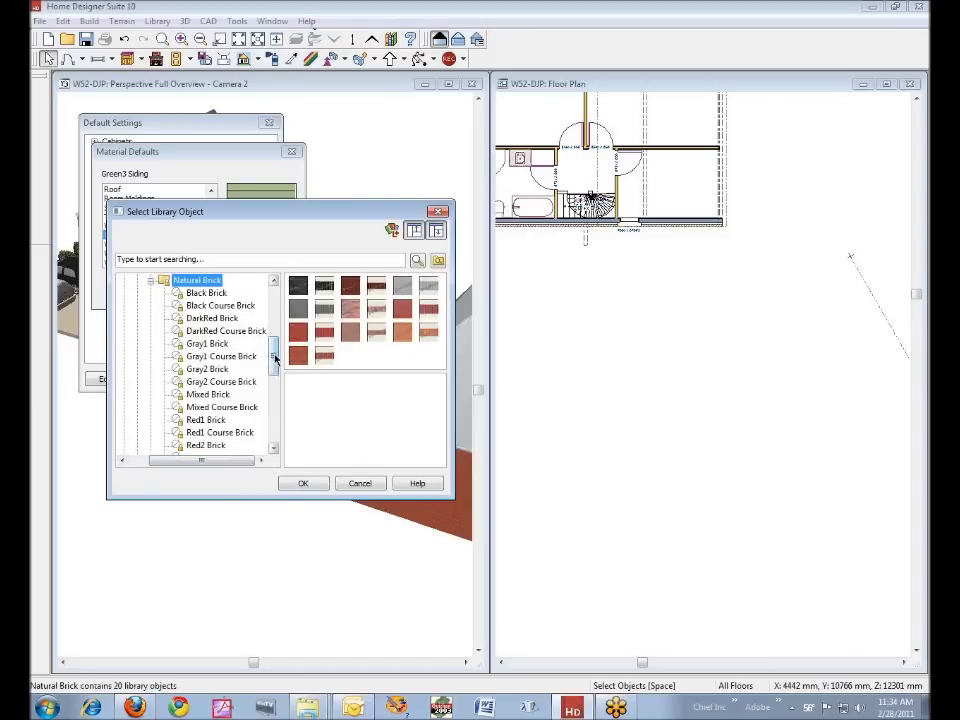
drag(276, 360, 274, 386)
click(219, 383)
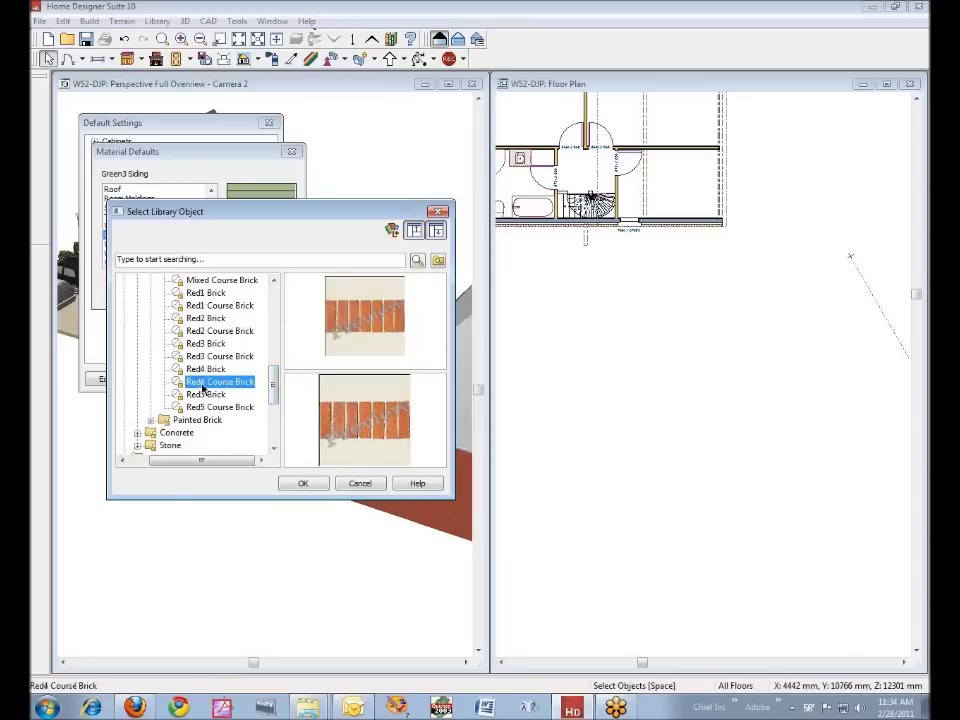
click(205, 369)
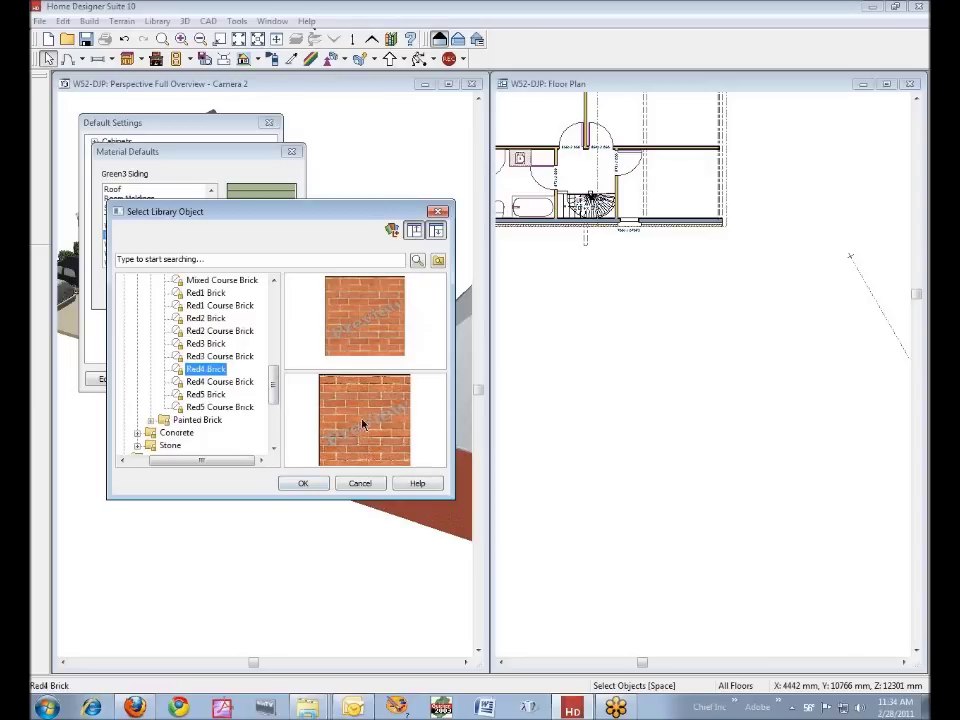
- Download Red4 Brick, confirm it for exterior walls, and apply the material defaults
right_click(200, 372)
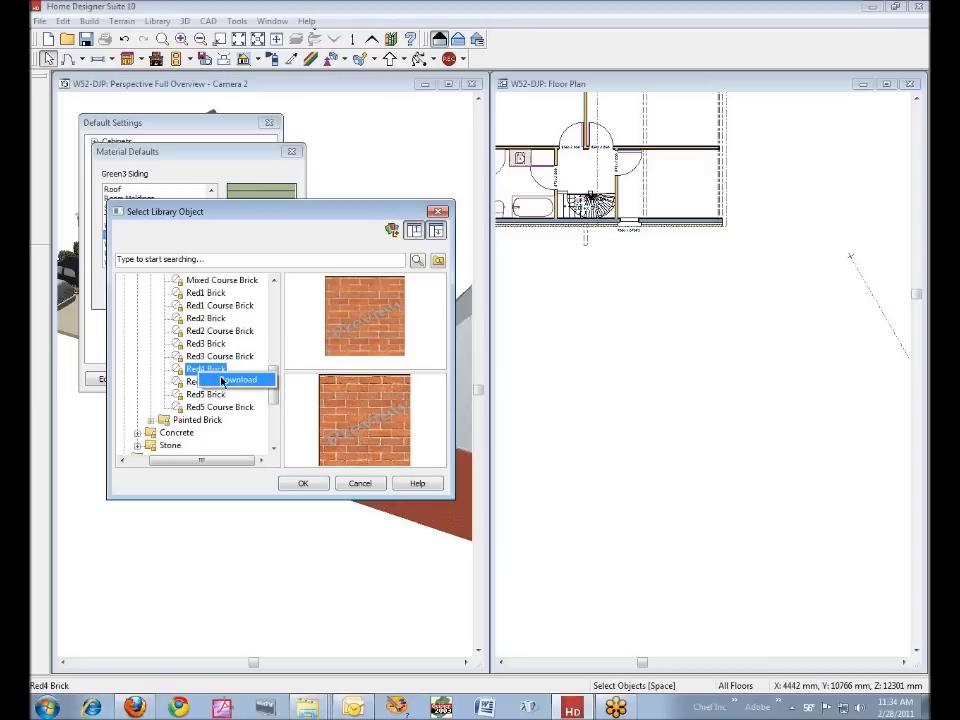
click(228, 380)
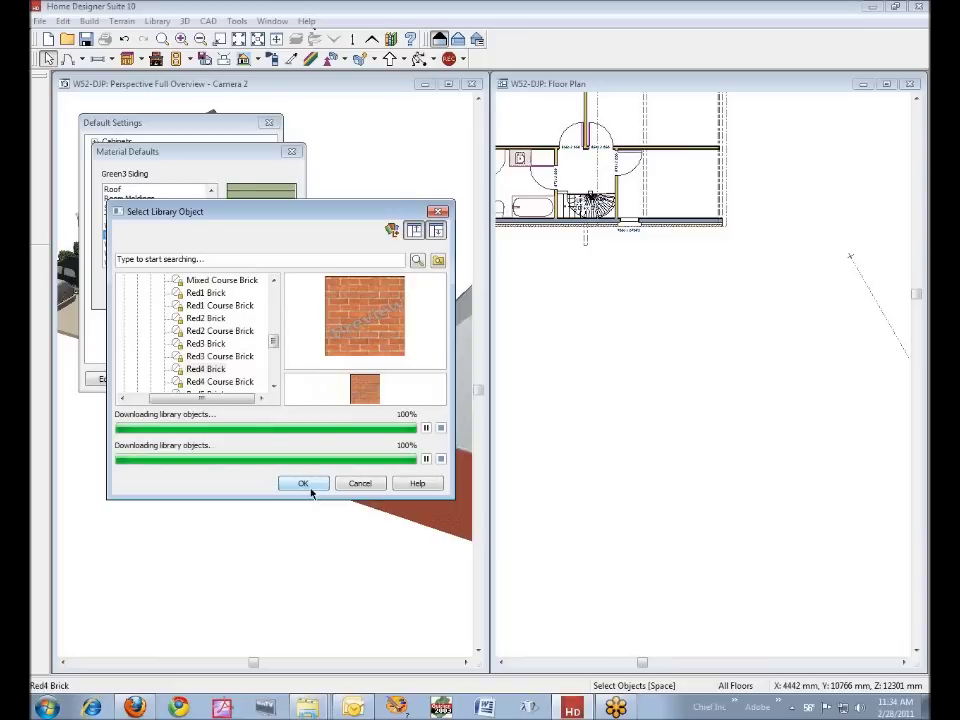
click(306, 486)
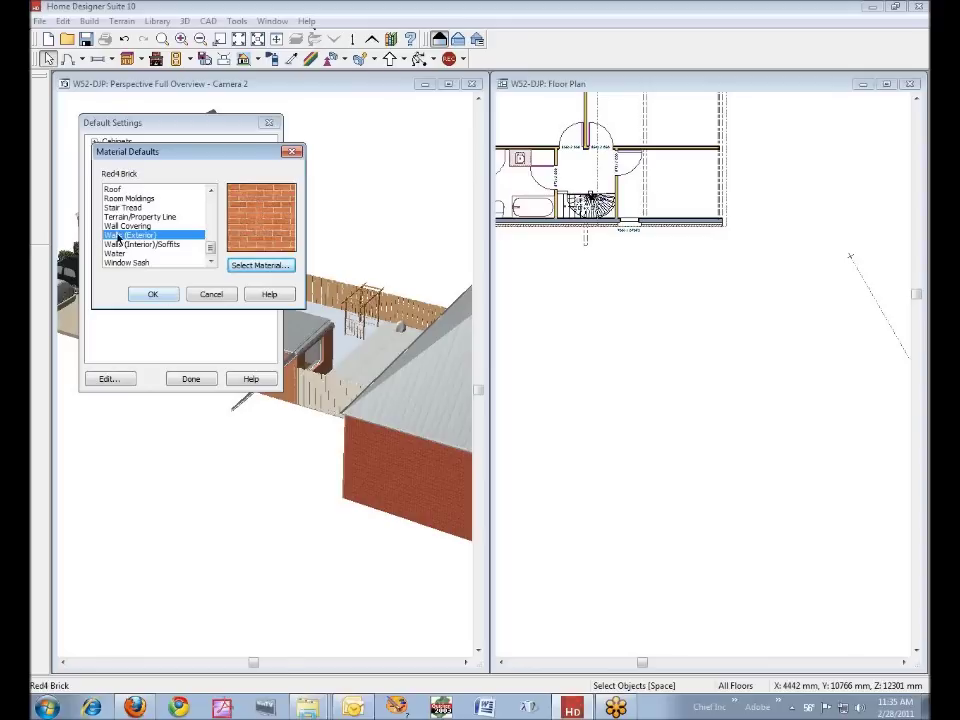
click(155, 295)
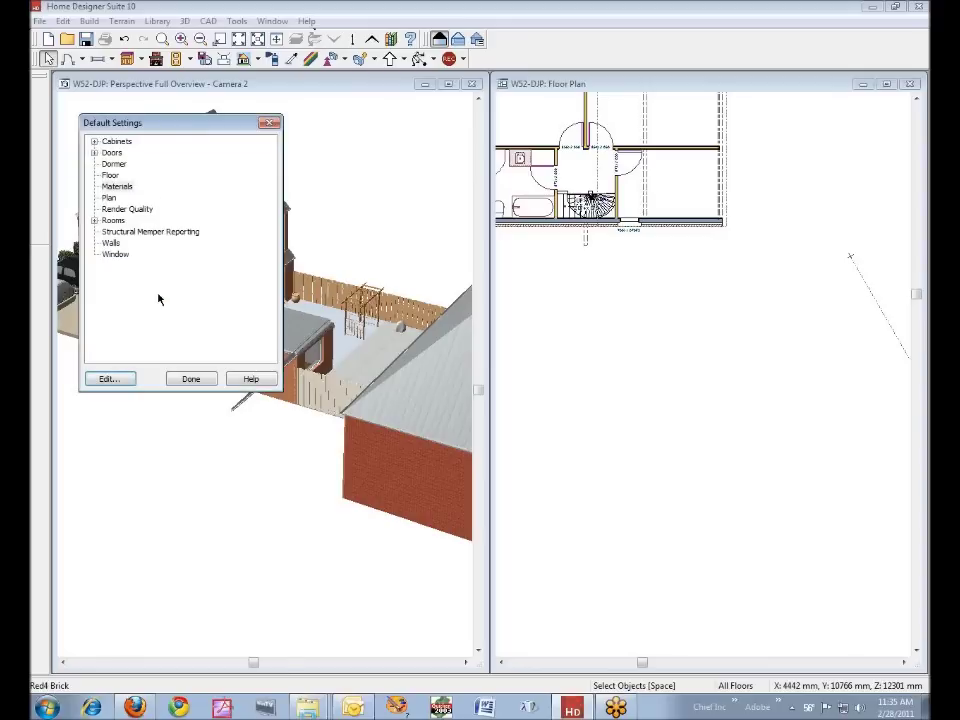
click(194, 378)
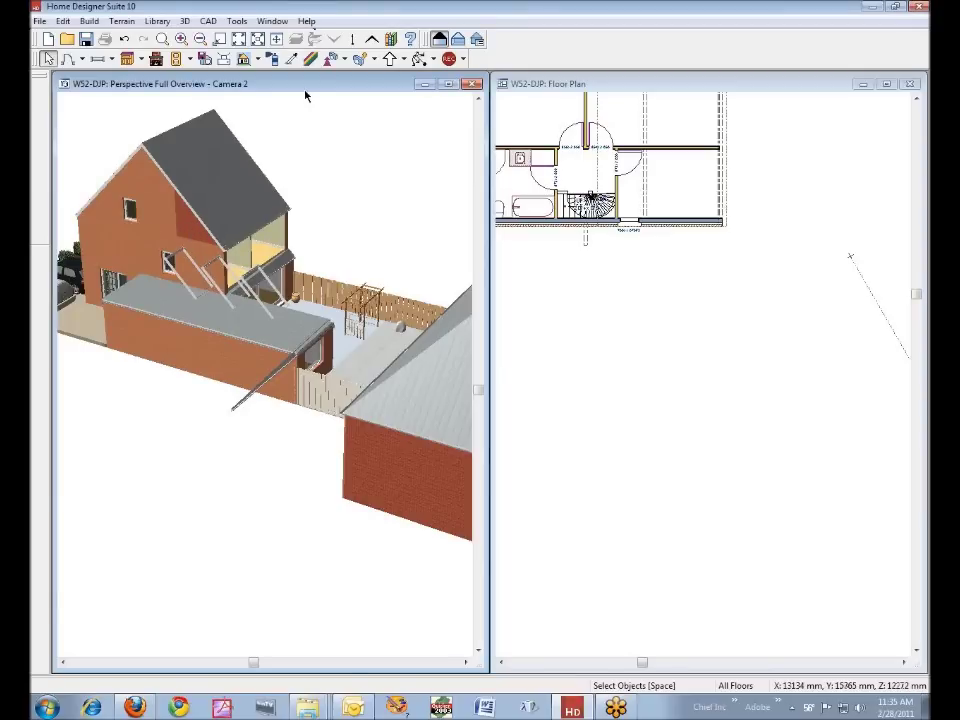
- Sample Red4 Brick from the house wall with the eyedropper and paint the gable wall with it
click(291, 58)
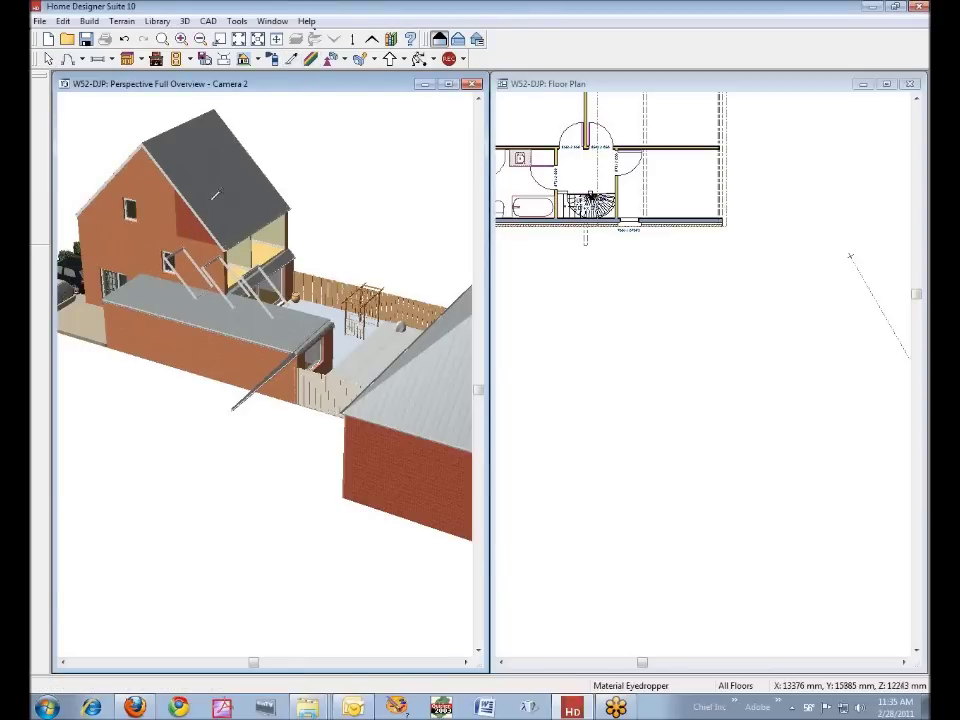
click(131, 251)
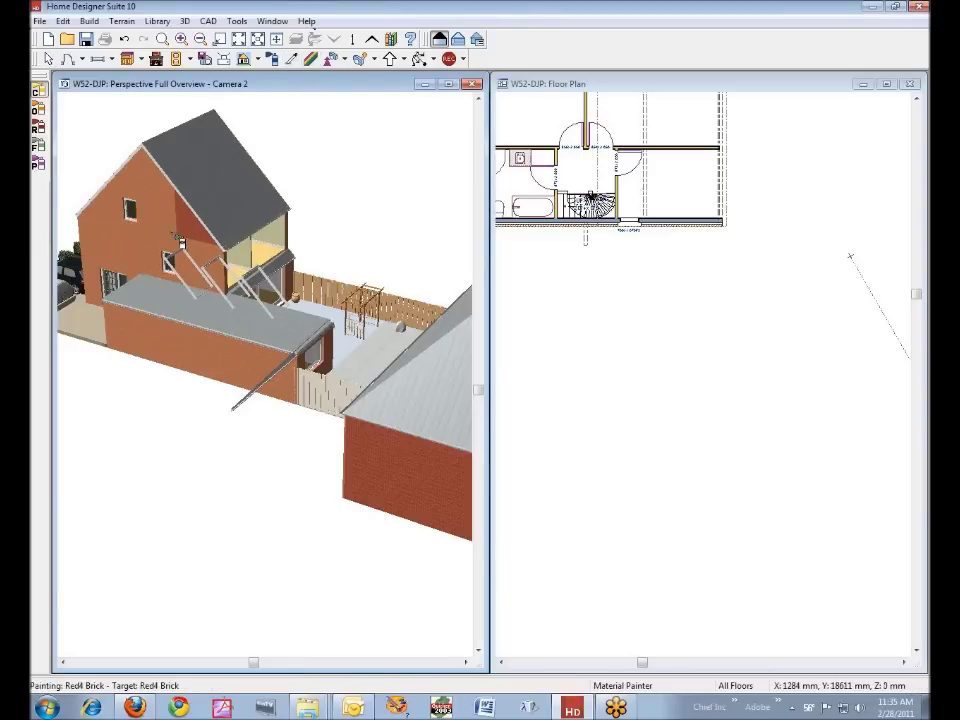
click(195, 229)
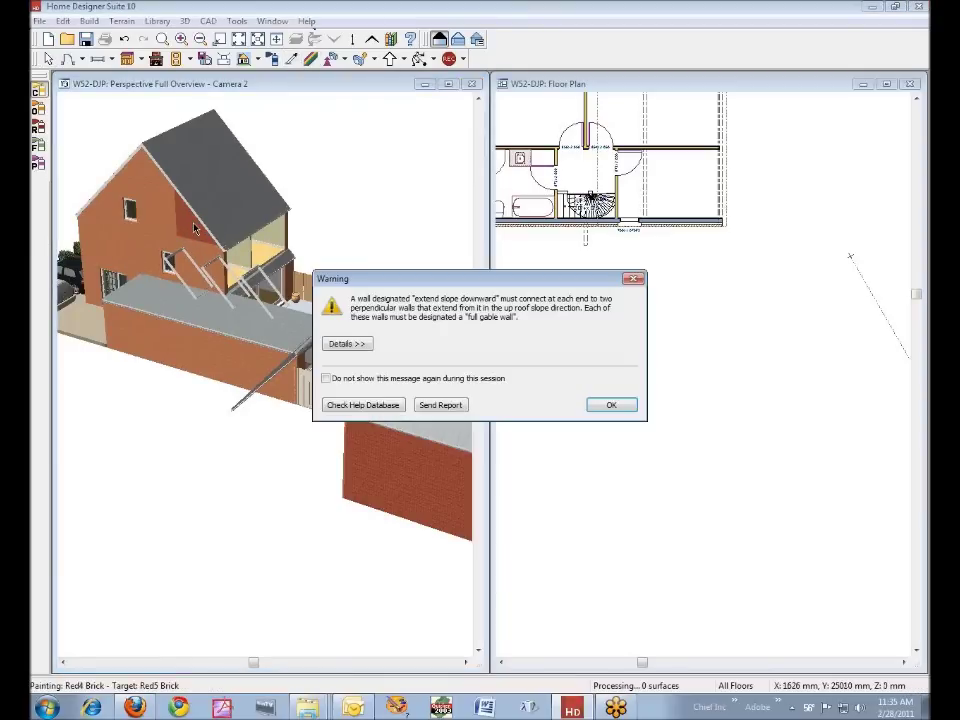
click(611, 404)
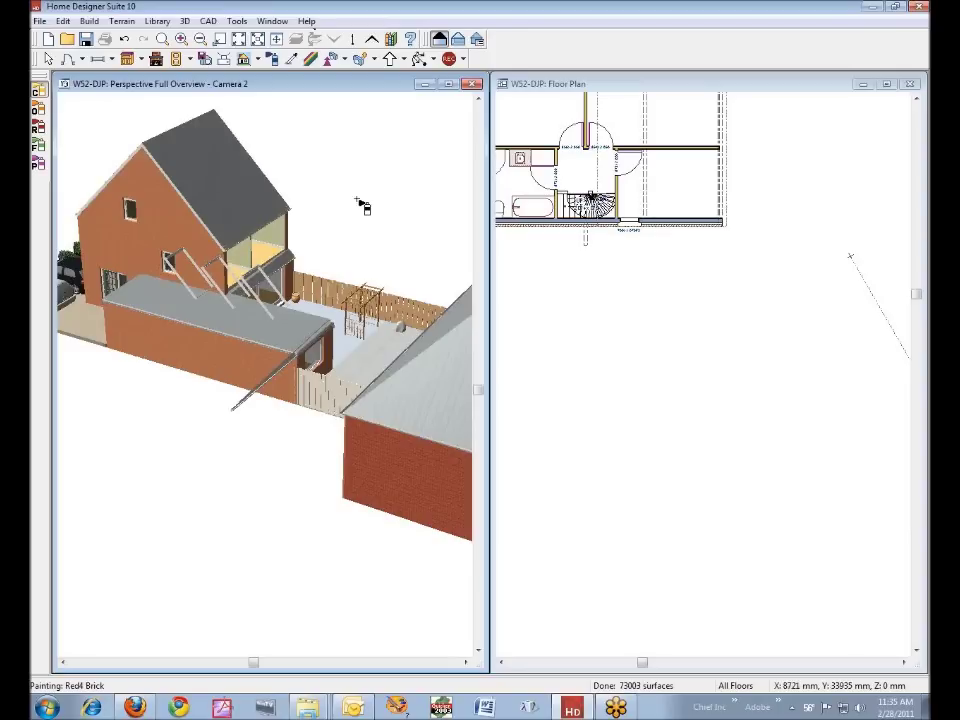
click(48, 58)
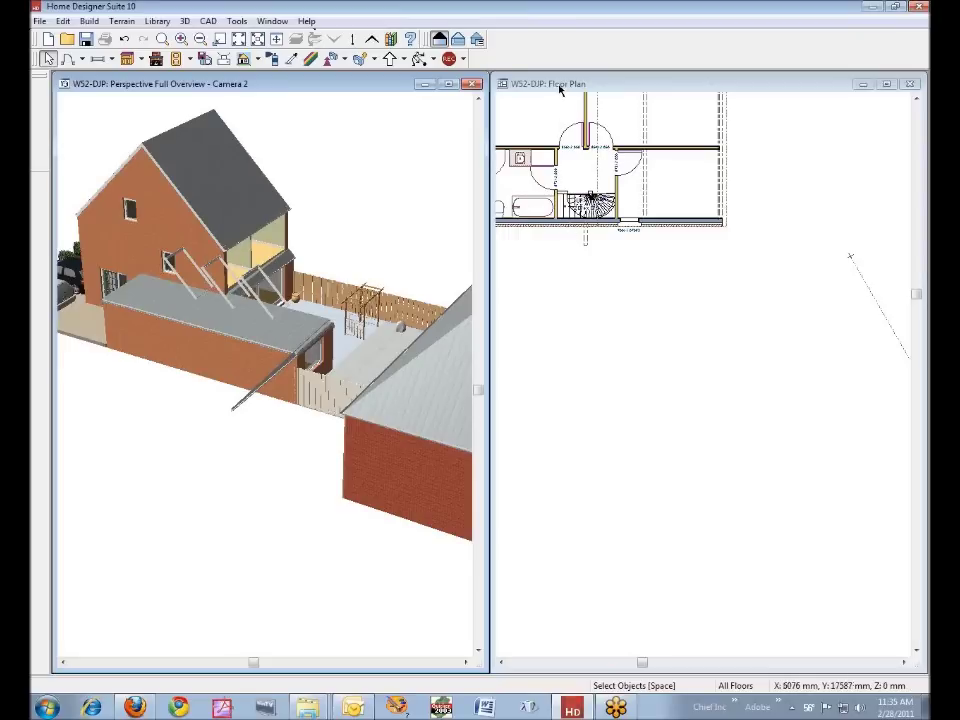
- Show the ground floor plan, nudge the first skylight slightly left, and dismiss the roof wall warning
click(690, 94)
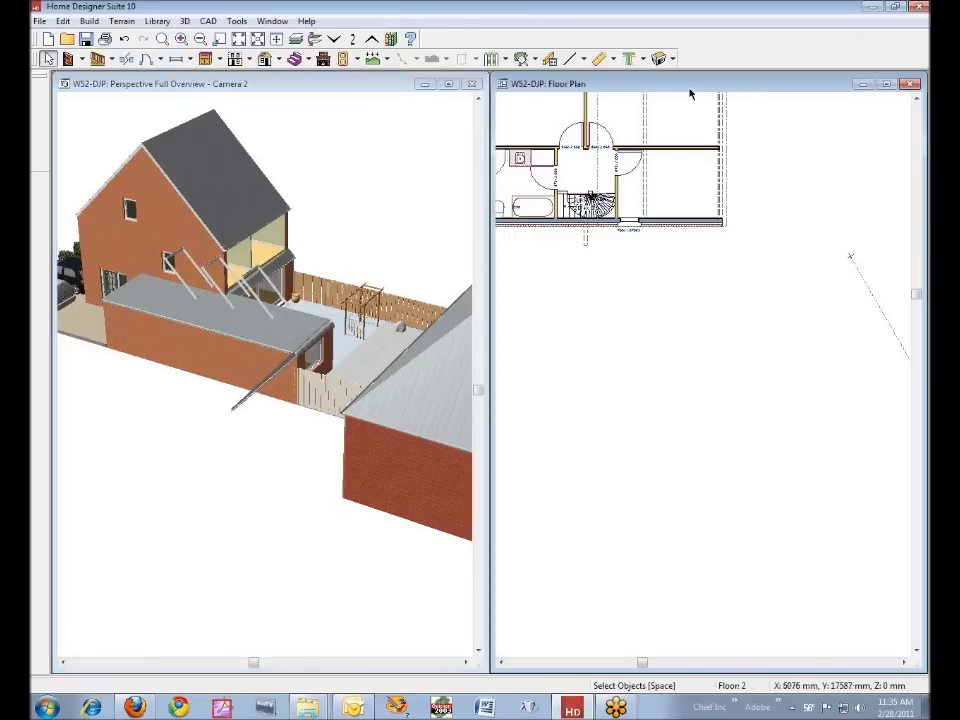
click(338, 41)
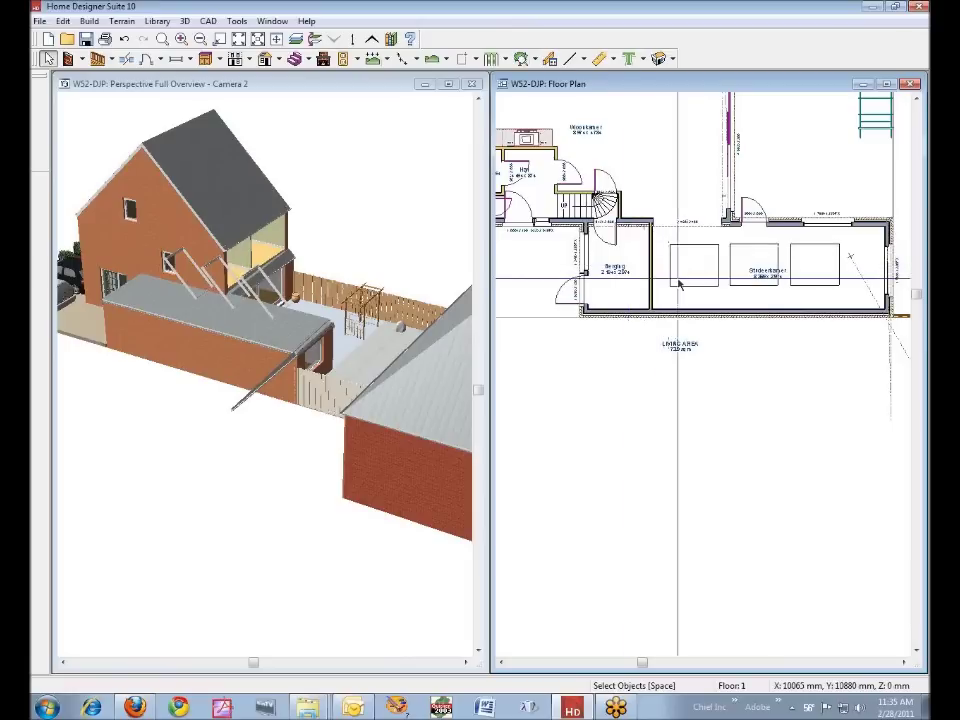
click(696, 266)
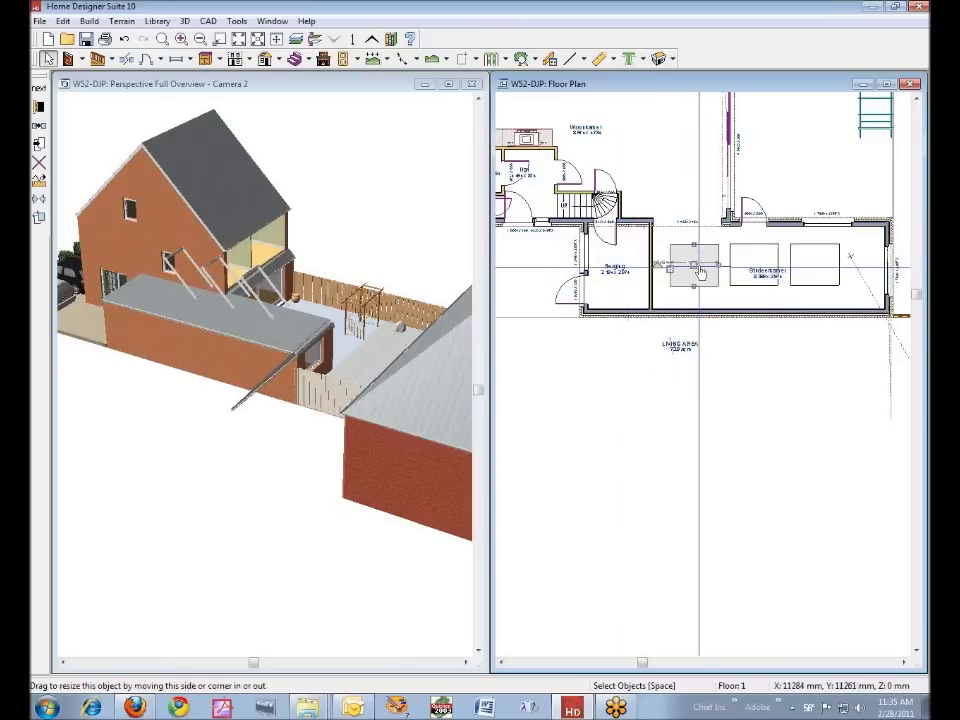
drag(697, 267, 684, 264)
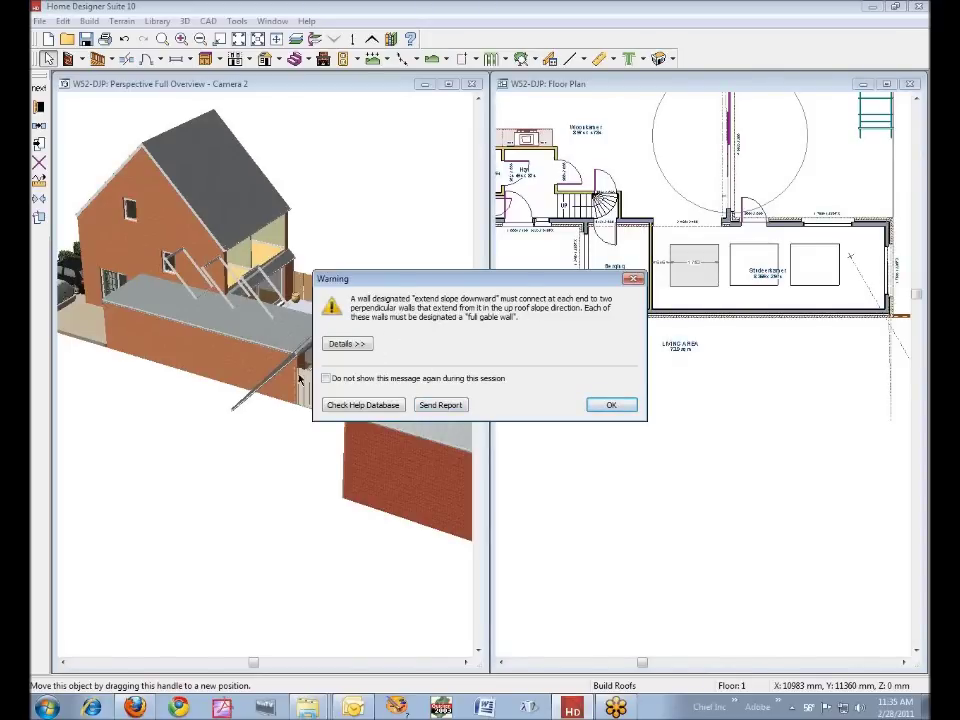
click(609, 405)
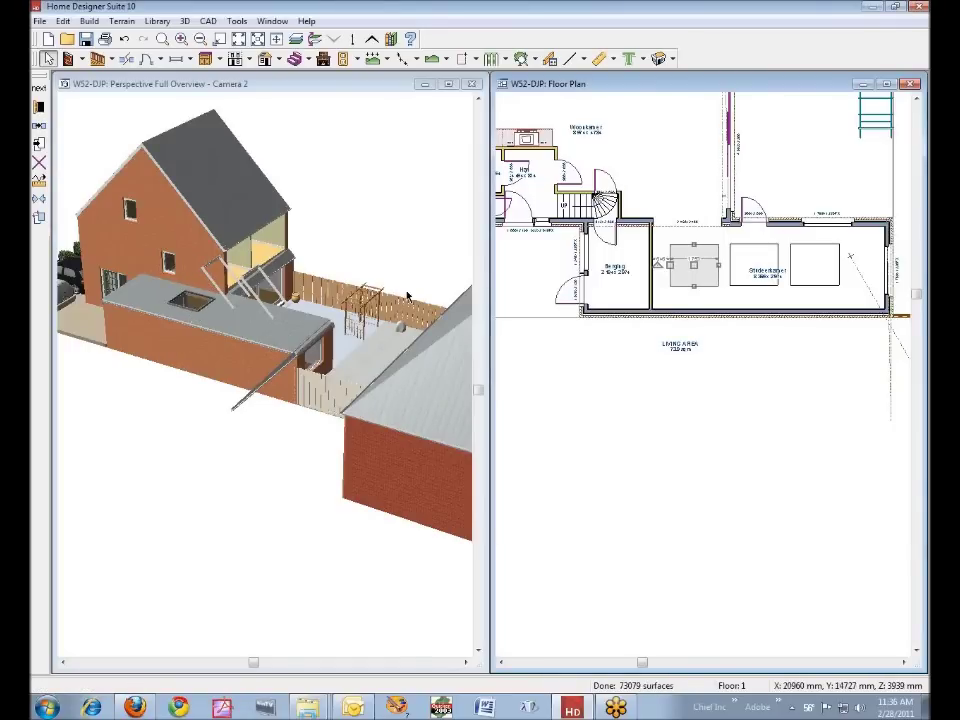
- Slide the skylights right along the flat roof and align the rightmost one
drag(693, 268, 761, 270)
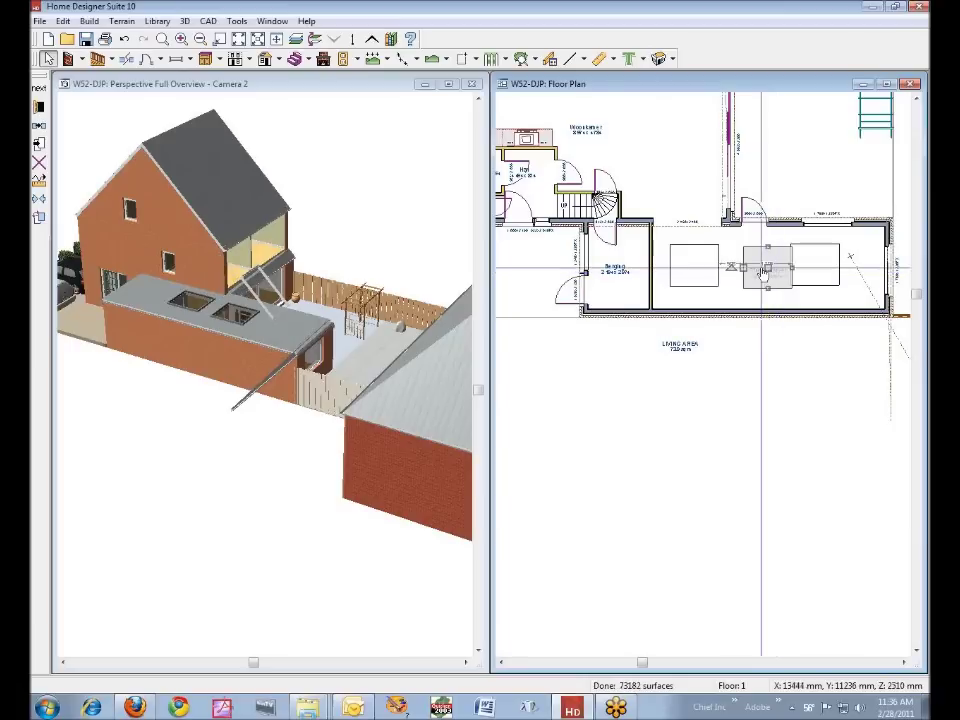
drag(762, 268, 757, 268)
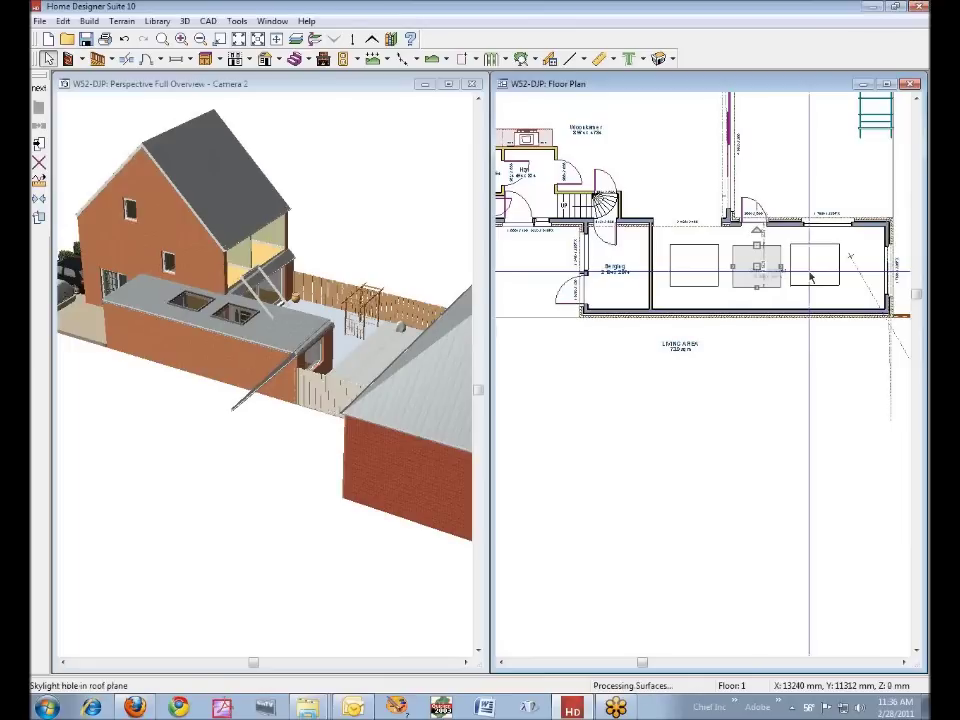
click(818, 289)
click(811, 263)
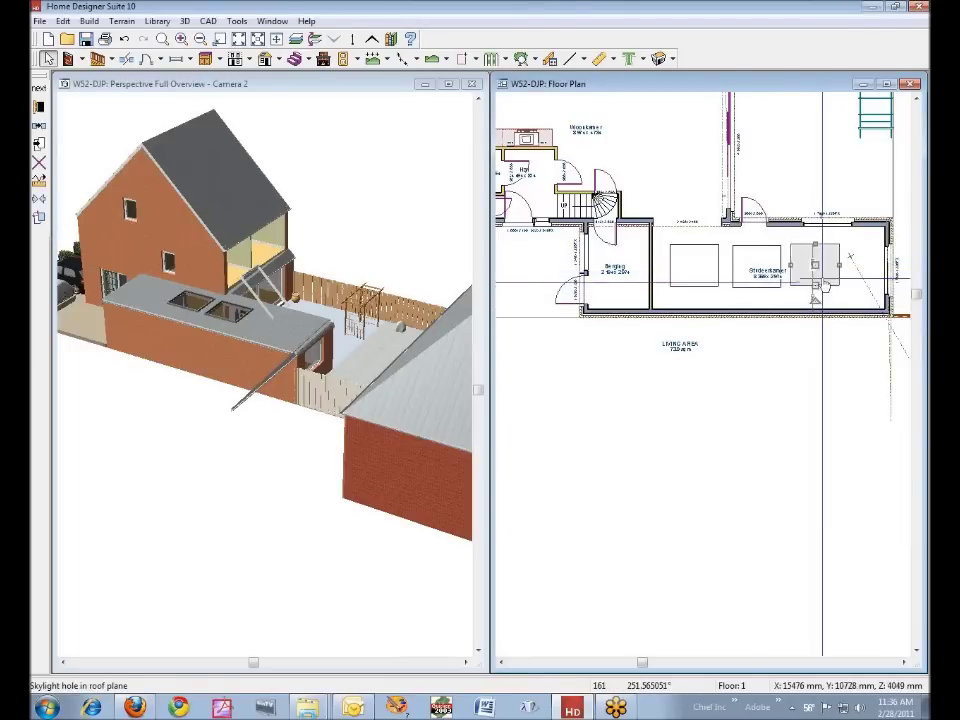
drag(818, 267, 819, 265)
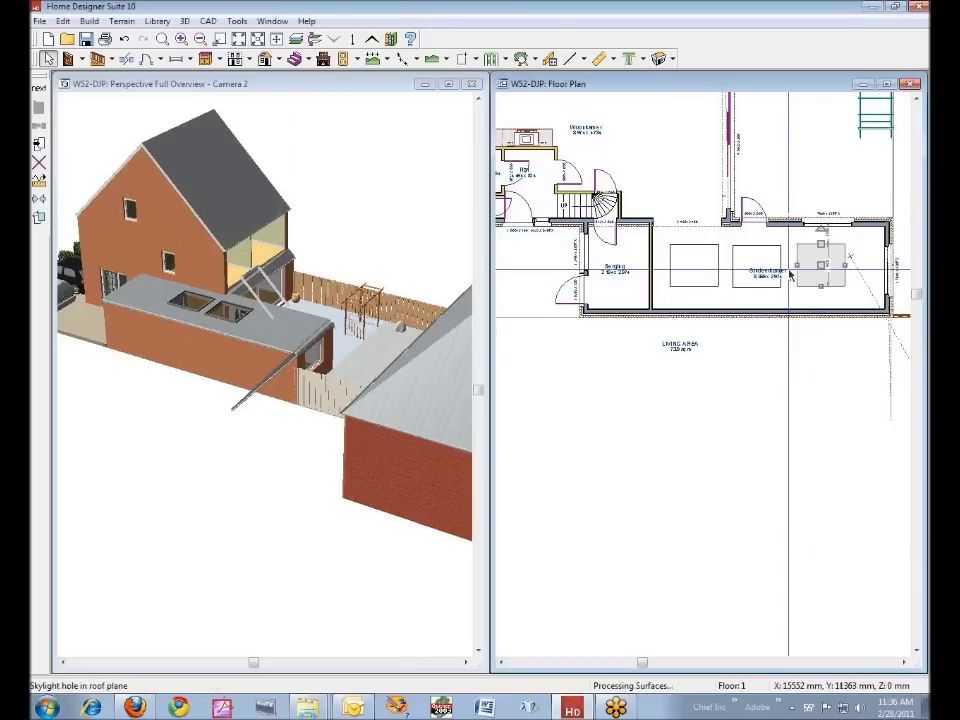
- Deselect the skylights so the 3D view shows the three roof openings
click(127, 343)
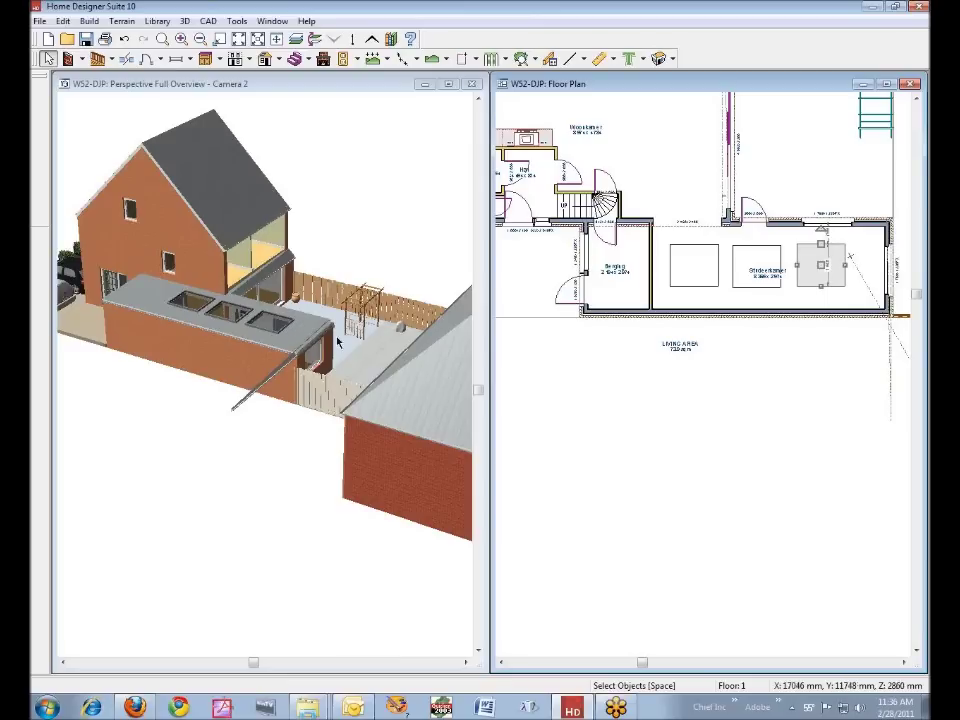
click(710, 560)
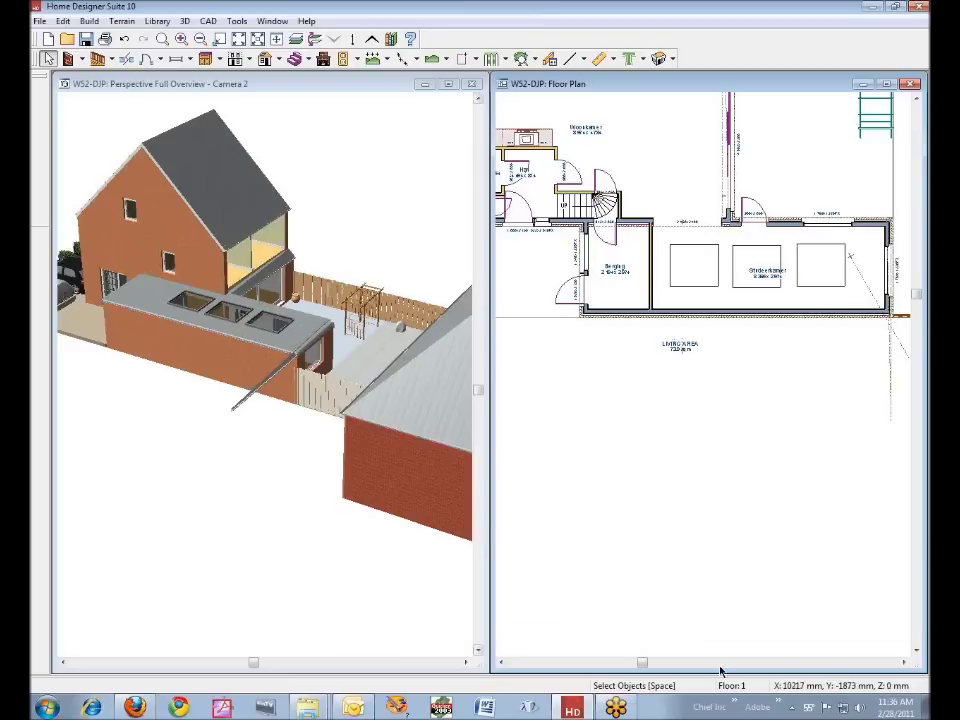
click(905, 664)
click(905, 664)
click(905, 664)
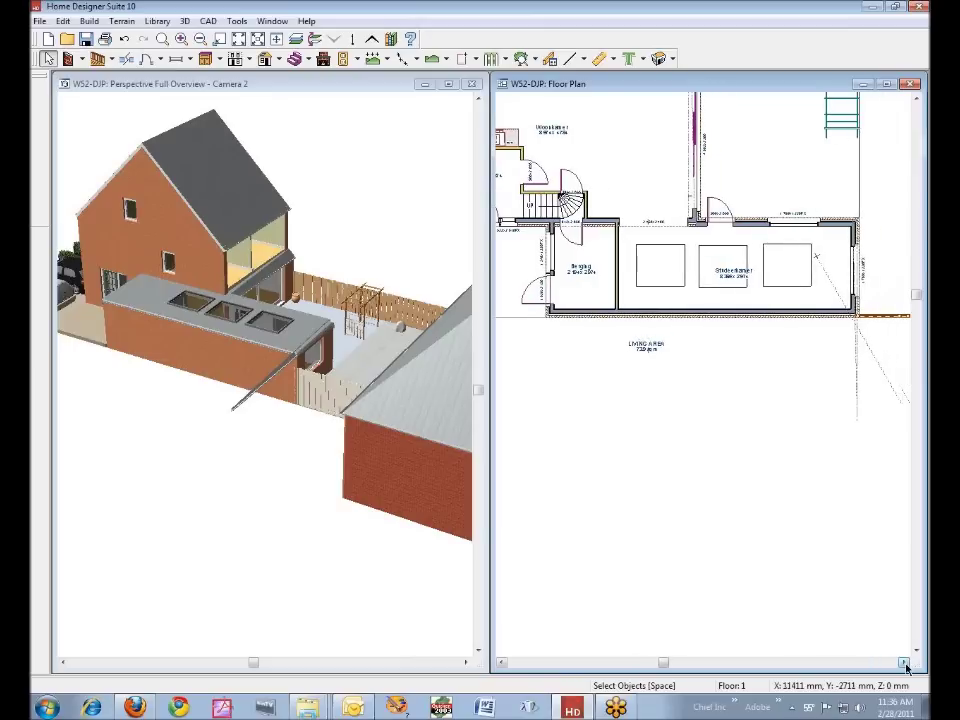
click(905, 664)
click(905, 664)
click(905, 664)
click(905, 664)
click(905, 664)
click(905, 664)
click(905, 664)
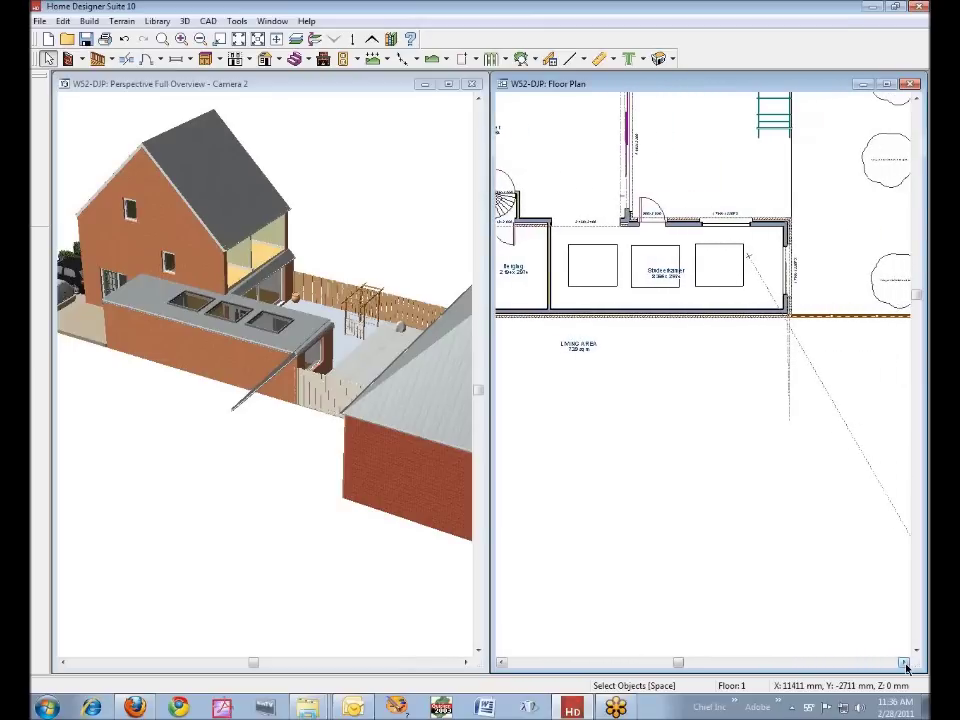
click(905, 664)
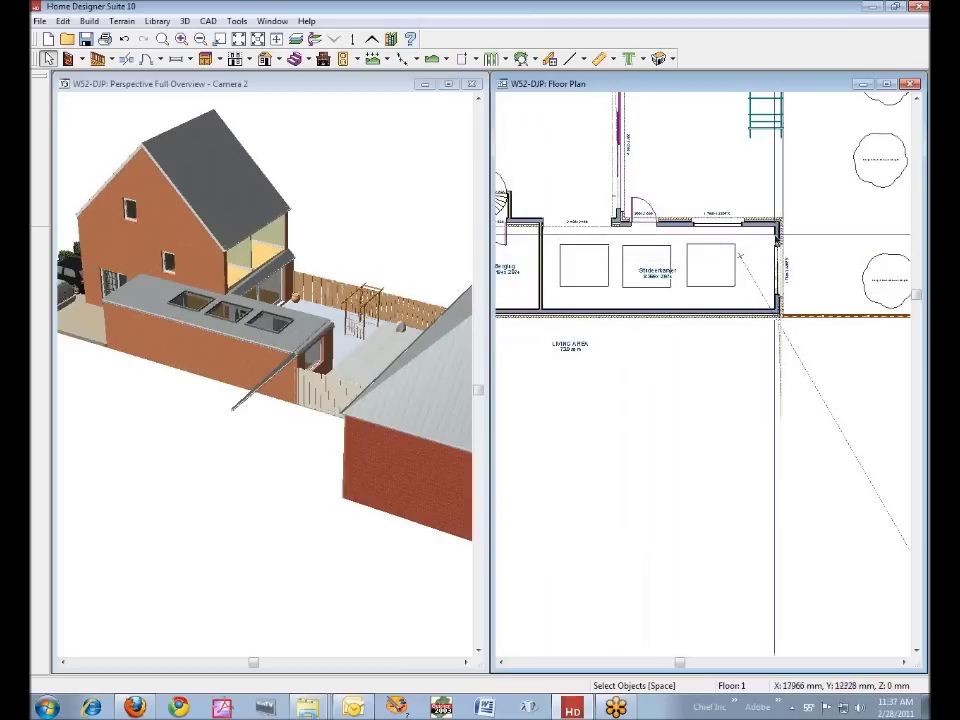
- Uncheck Full Gable Wall in the extension end wall's Roof settings and rebuild the model
right_click(763, 224)
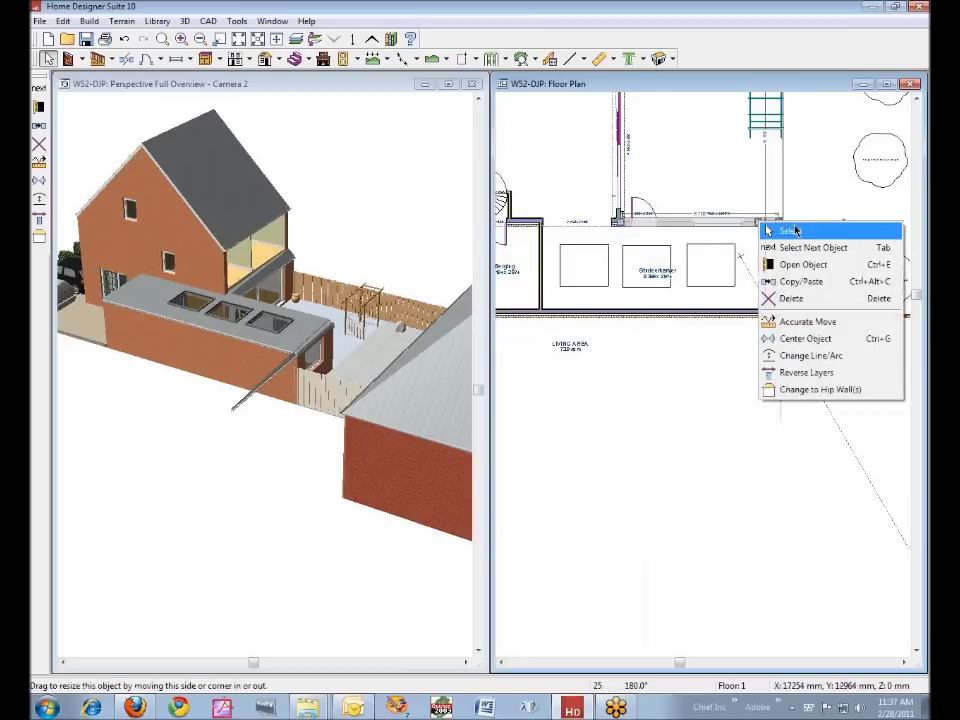
click(806, 264)
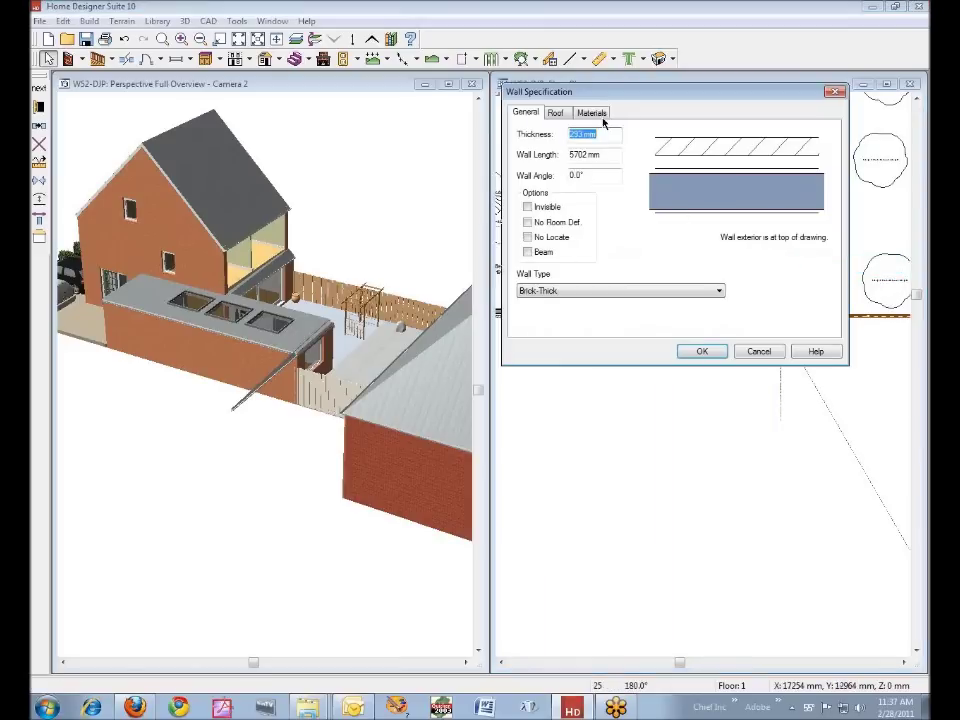
click(556, 113)
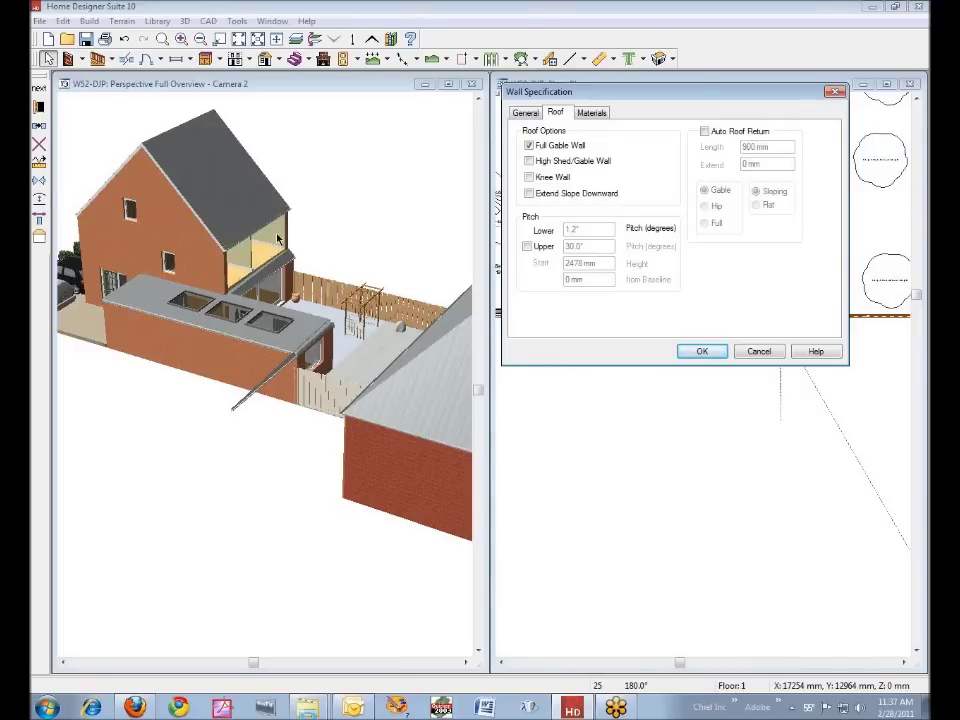
click(529, 146)
click(700, 351)
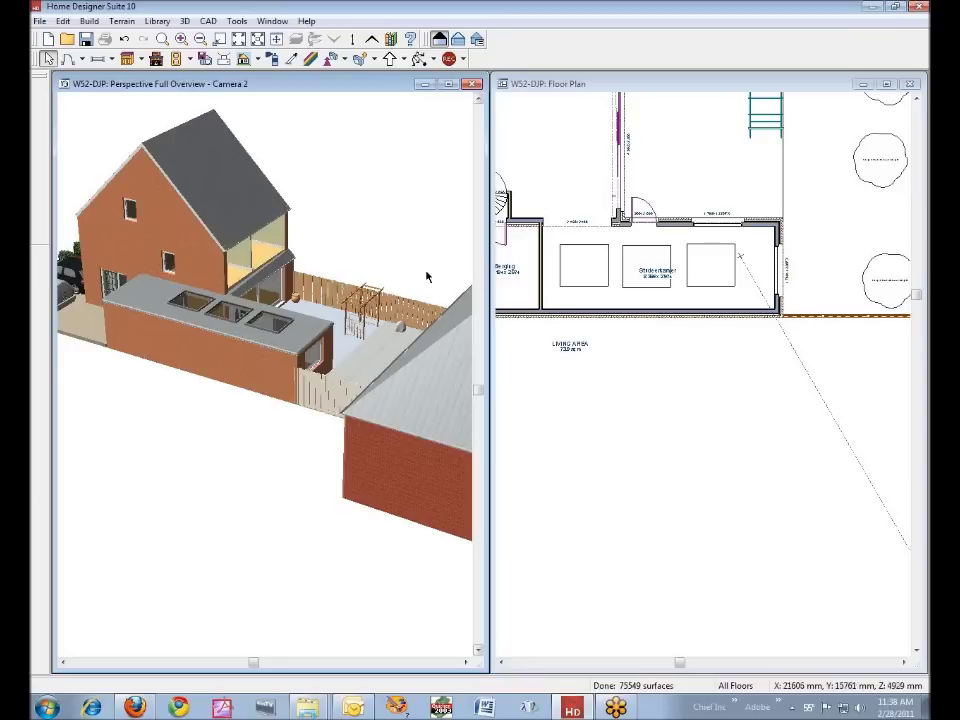
click(918, 101)
scroll(864, 113, up, 3)
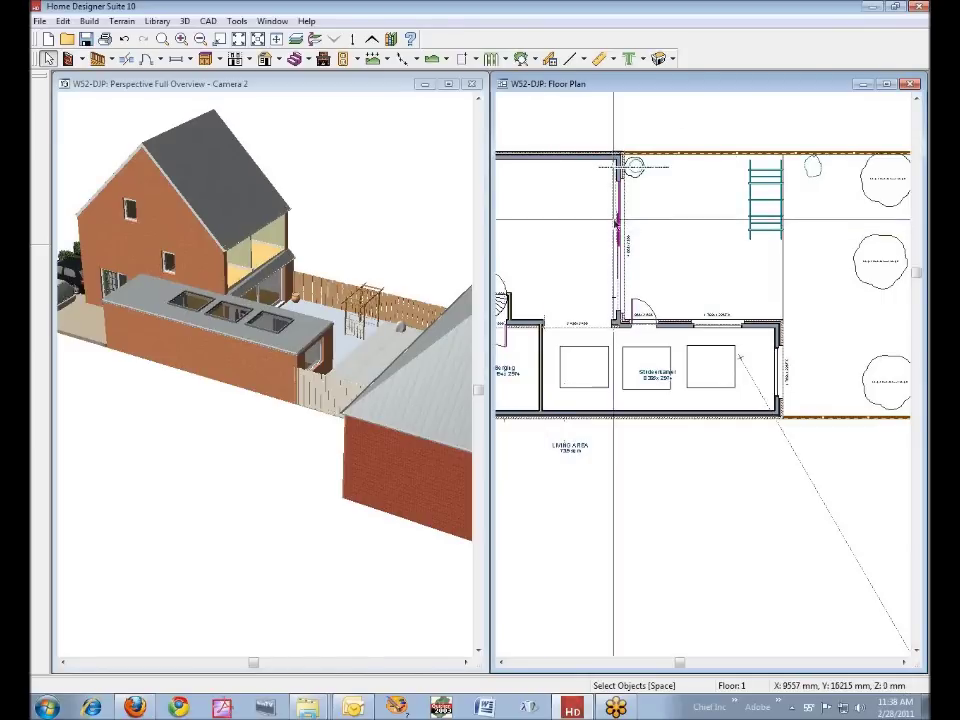
click(621, 235)
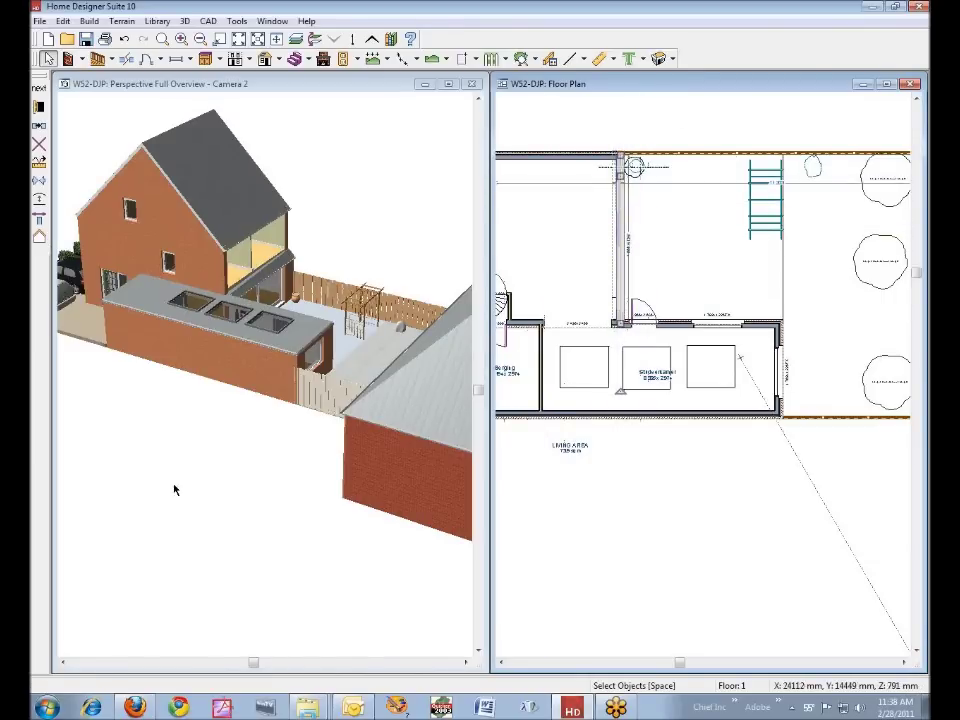
click(39, 106)
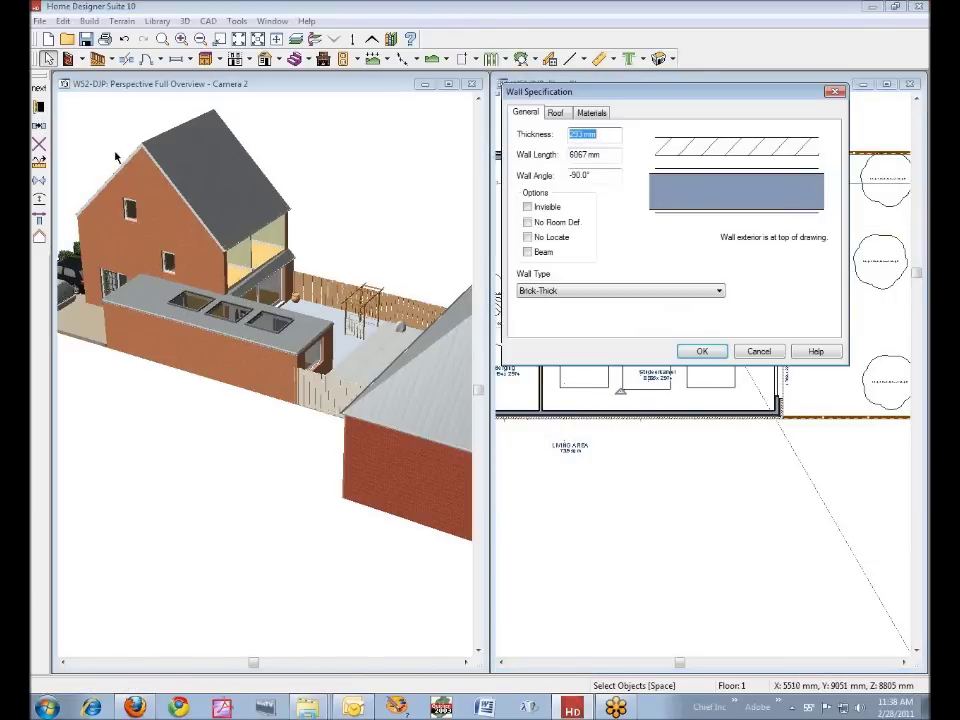
click(556, 113)
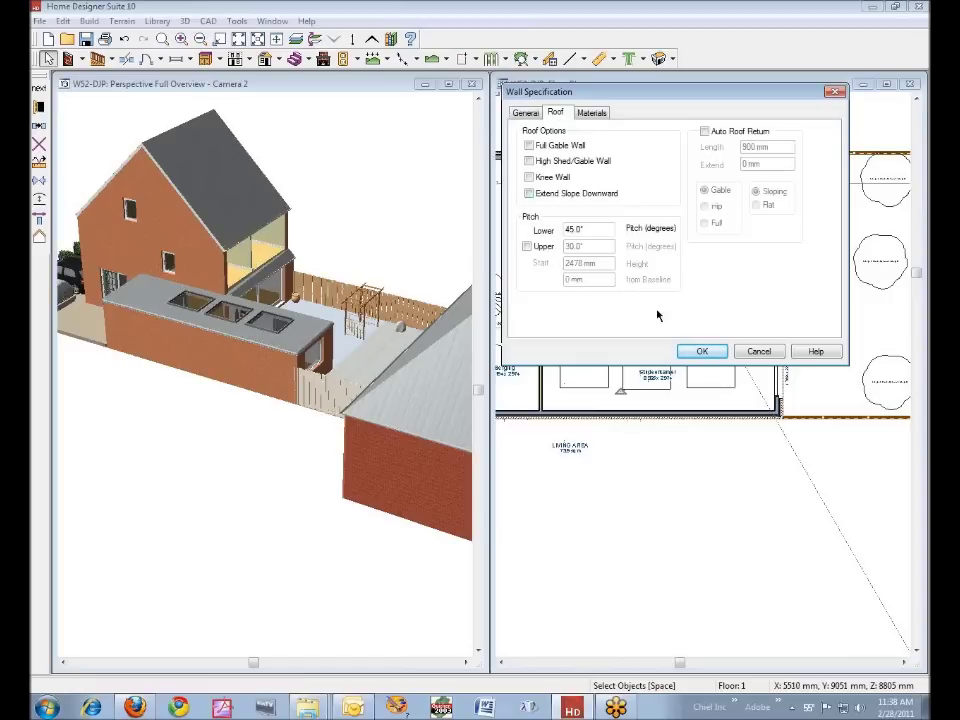
click(707, 355)
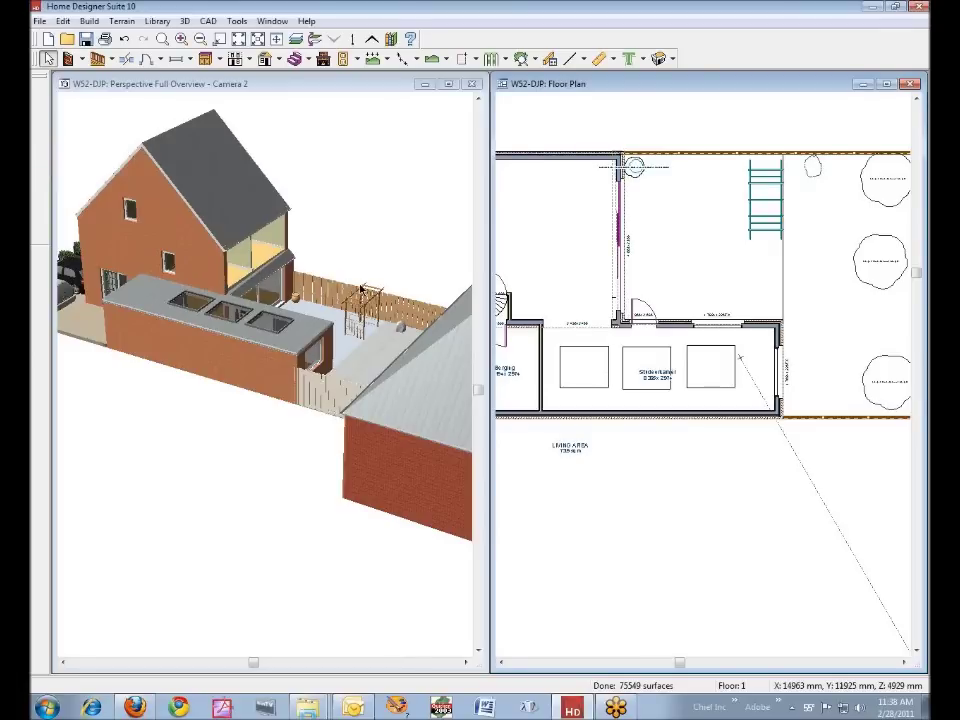
click(621, 166)
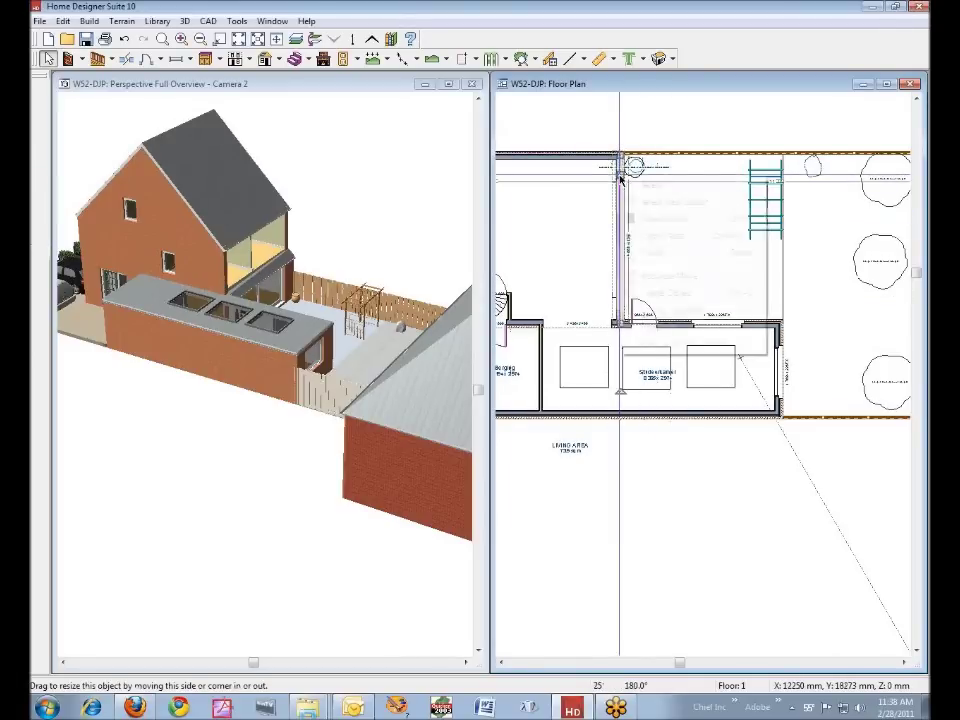
right_click(622, 176)
click(665, 219)
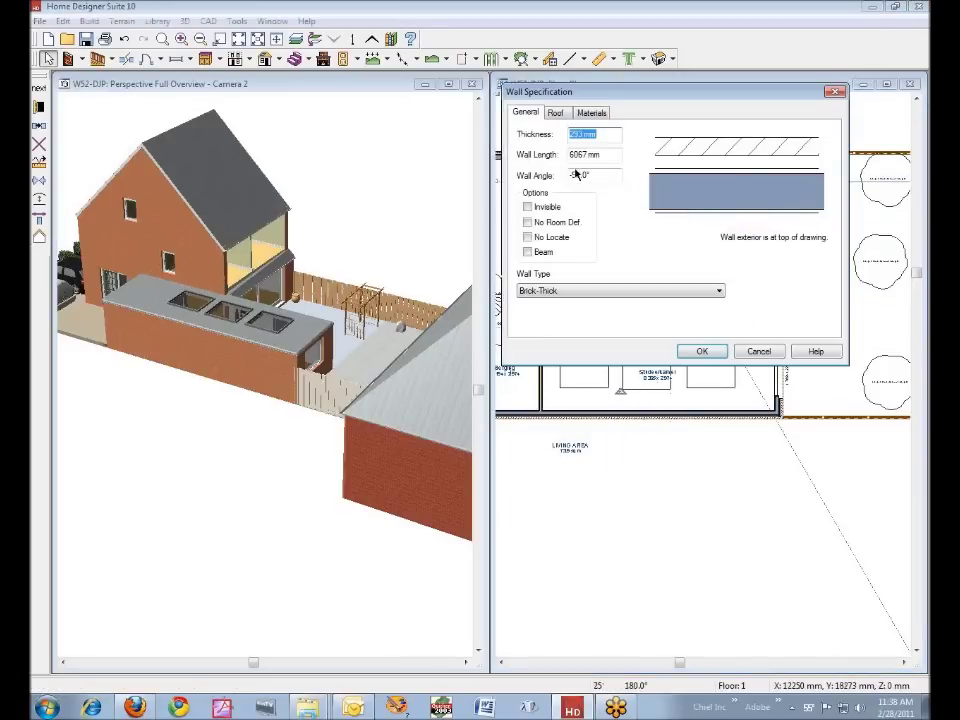
click(555, 113)
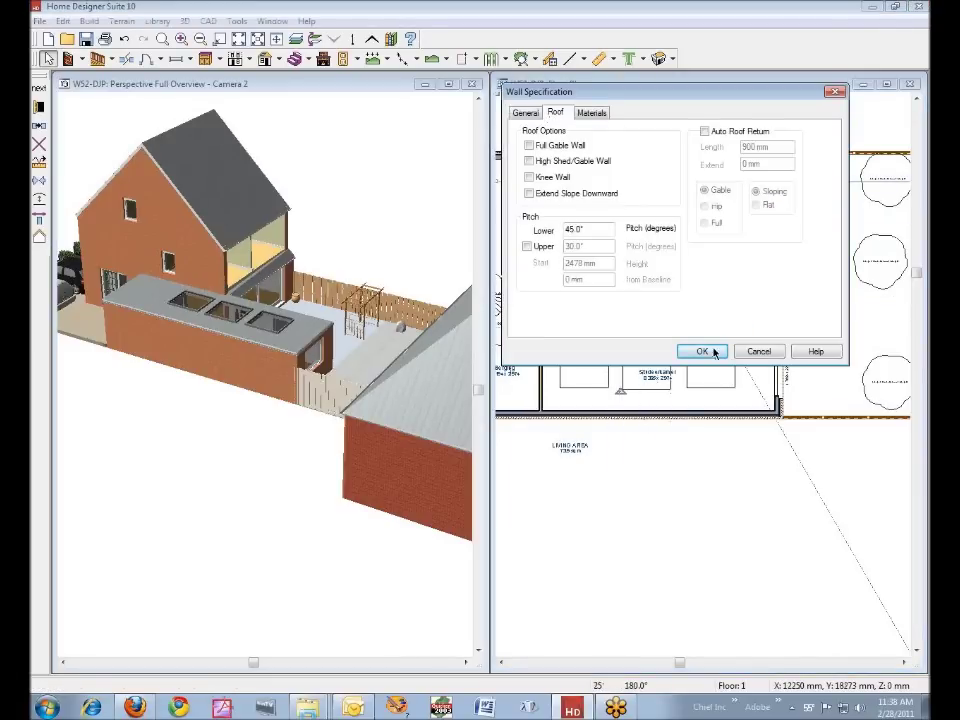
click(756, 351)
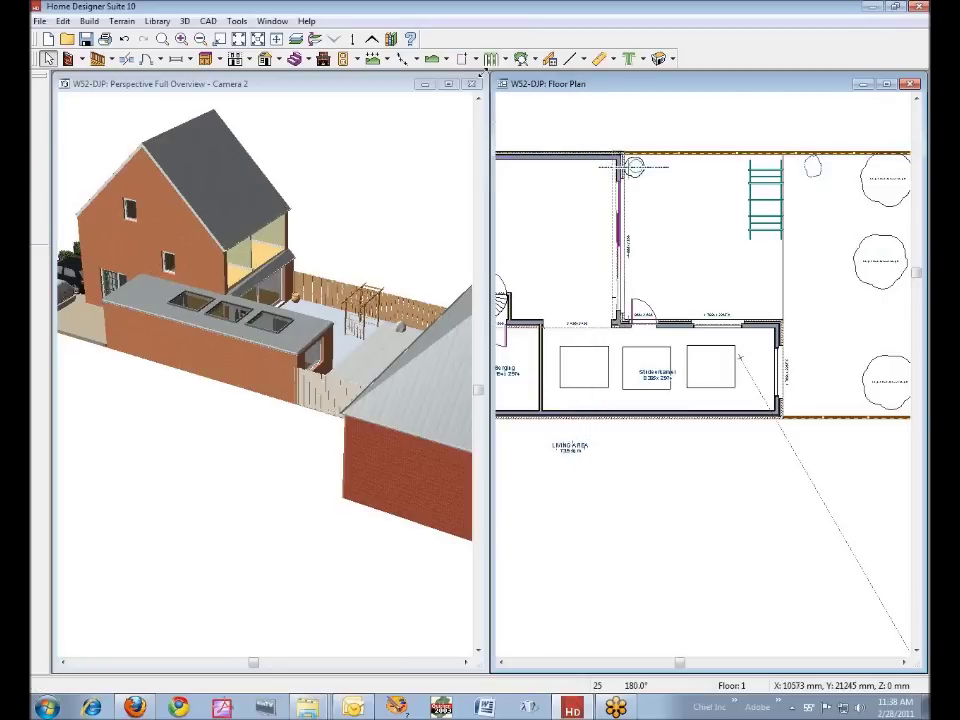
- Switch the plan to Floor 2 with the floor below overlaid as a reference
click(374, 40)
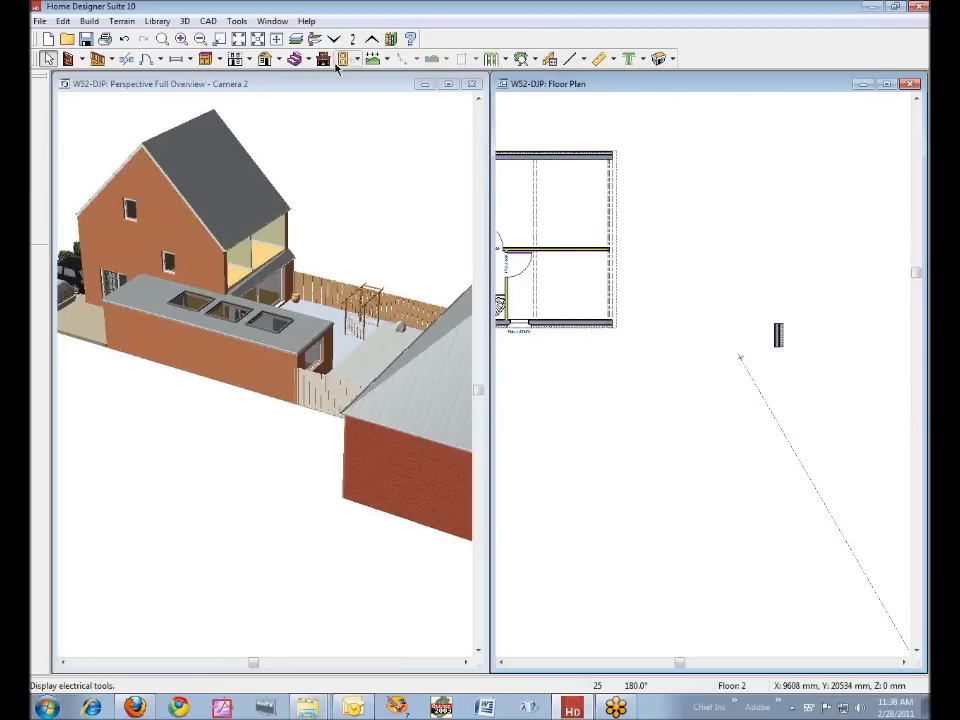
click(238, 22)
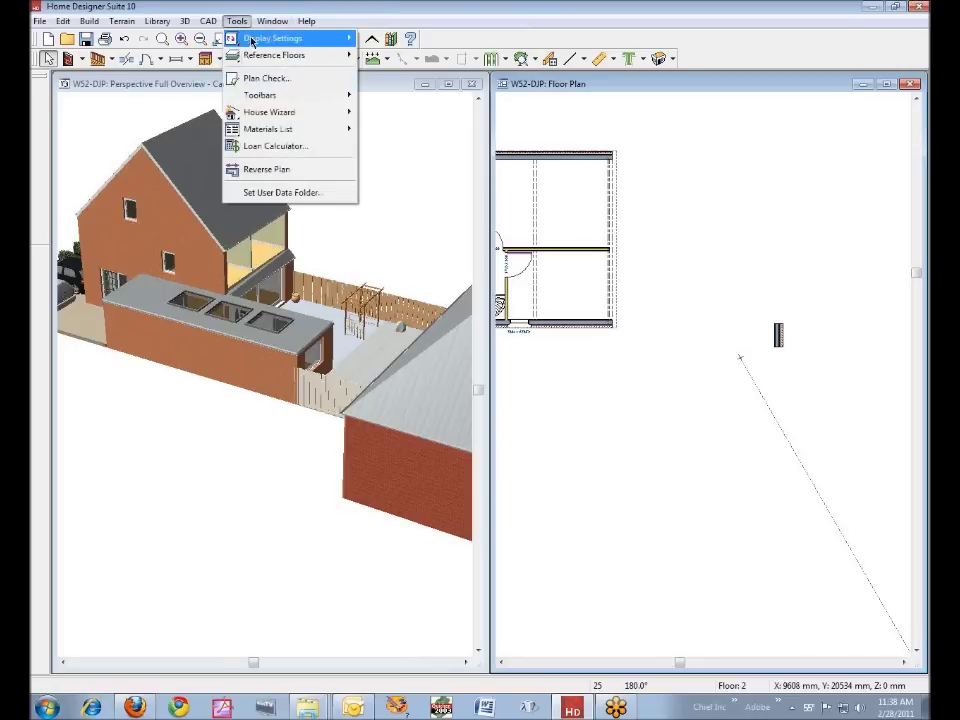
mouse_move(259, 56)
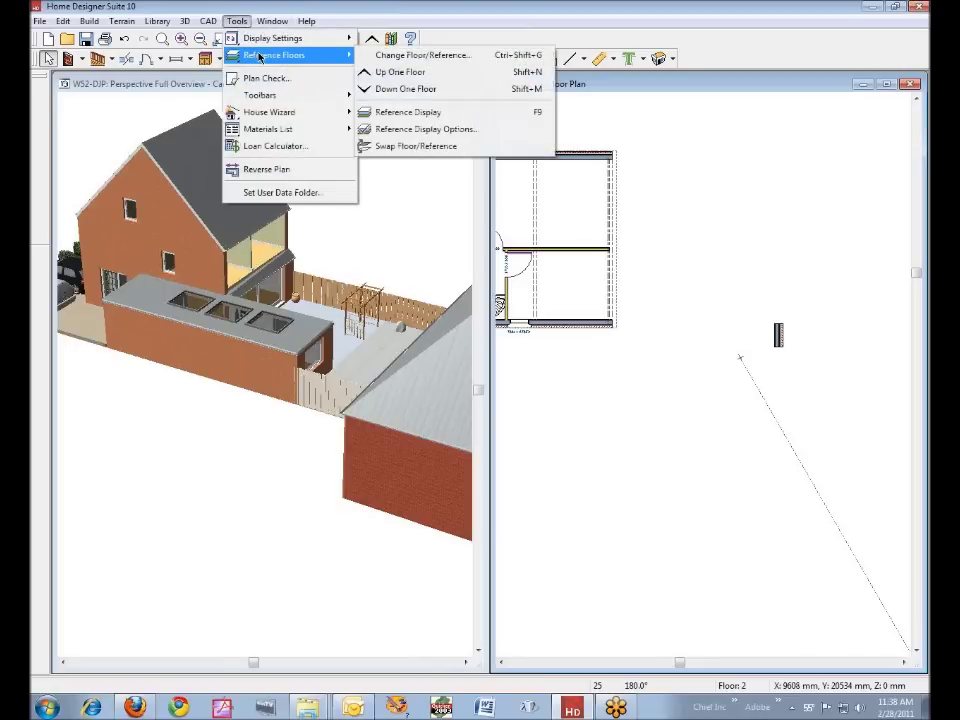
click(418, 121)
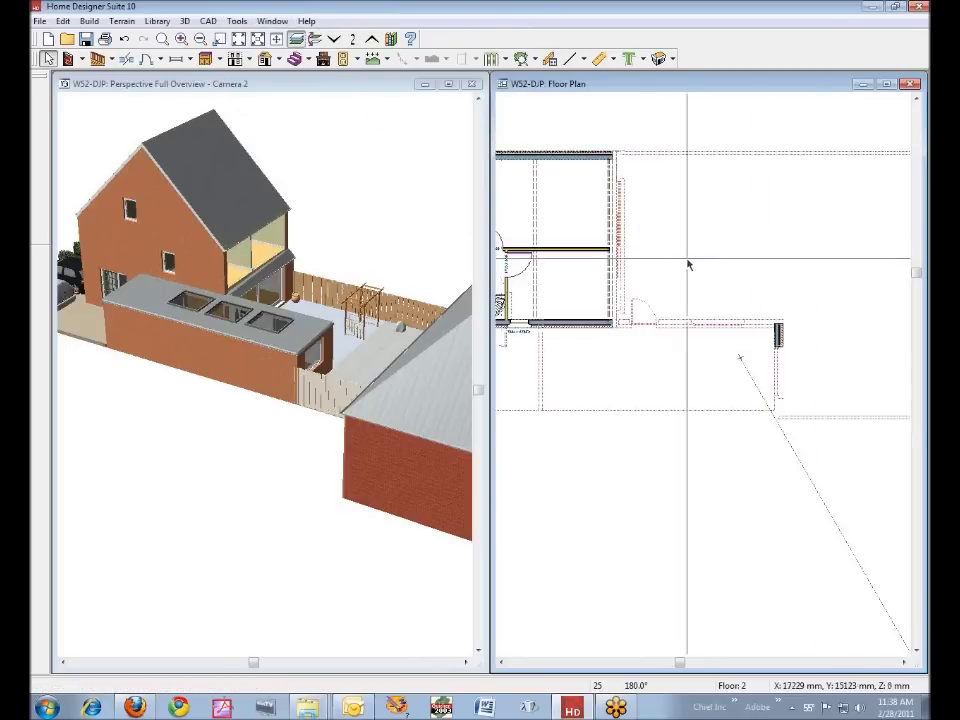
- Drag the invisible Floor 2 wall's end right until it meets the side wall corner
click(616, 290)
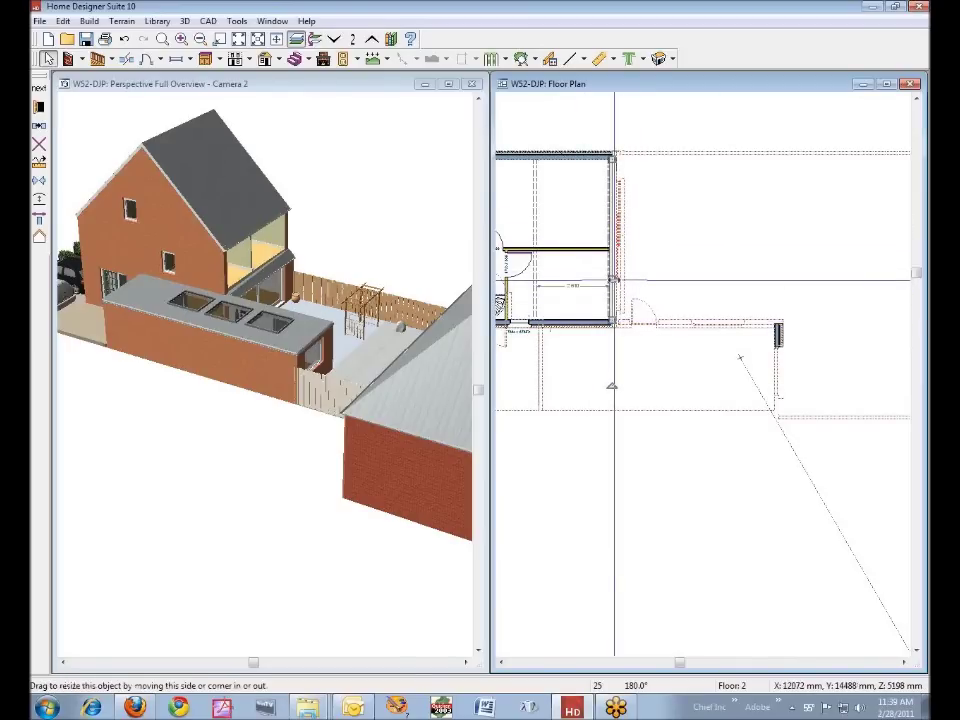
drag(618, 279, 621, 282)
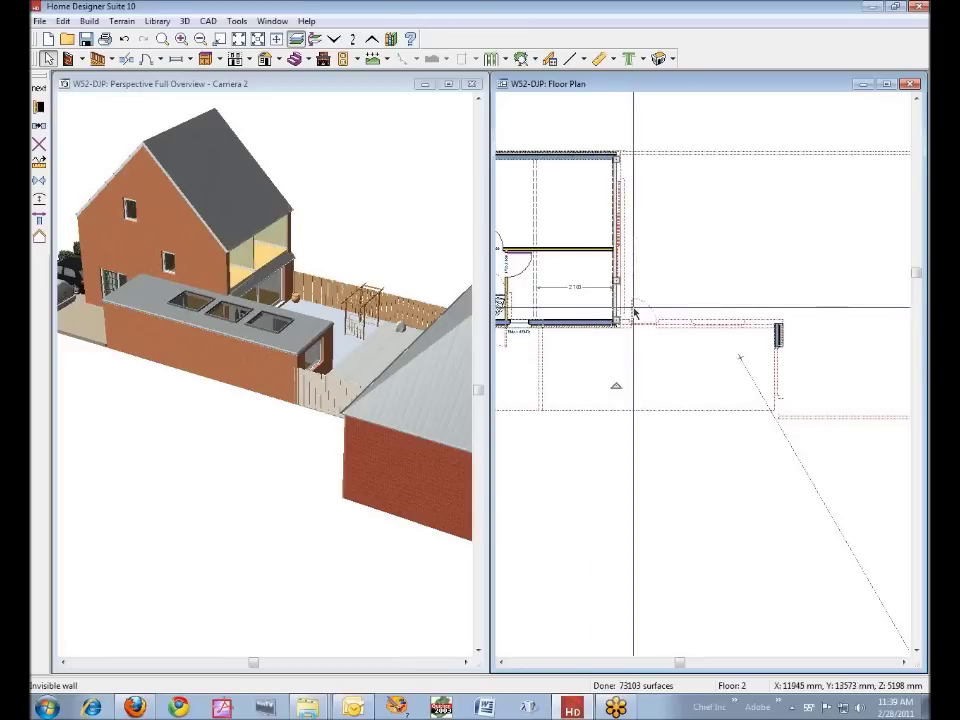
scroll(614, 281, up, 3)
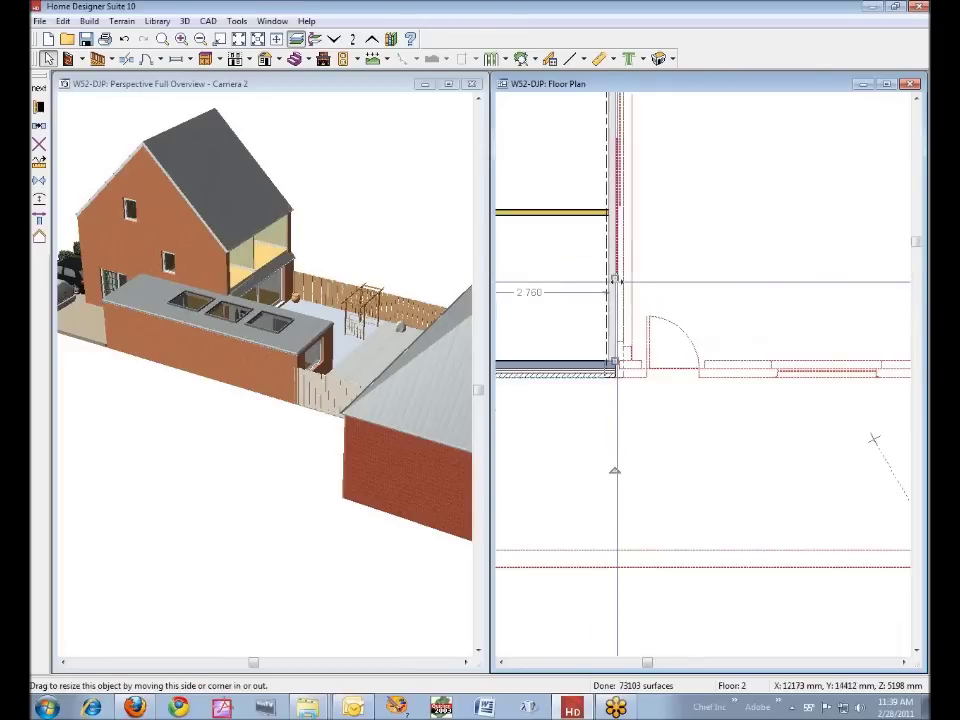
scroll(614, 281, up, 2)
drag(608, 279, 631, 284)
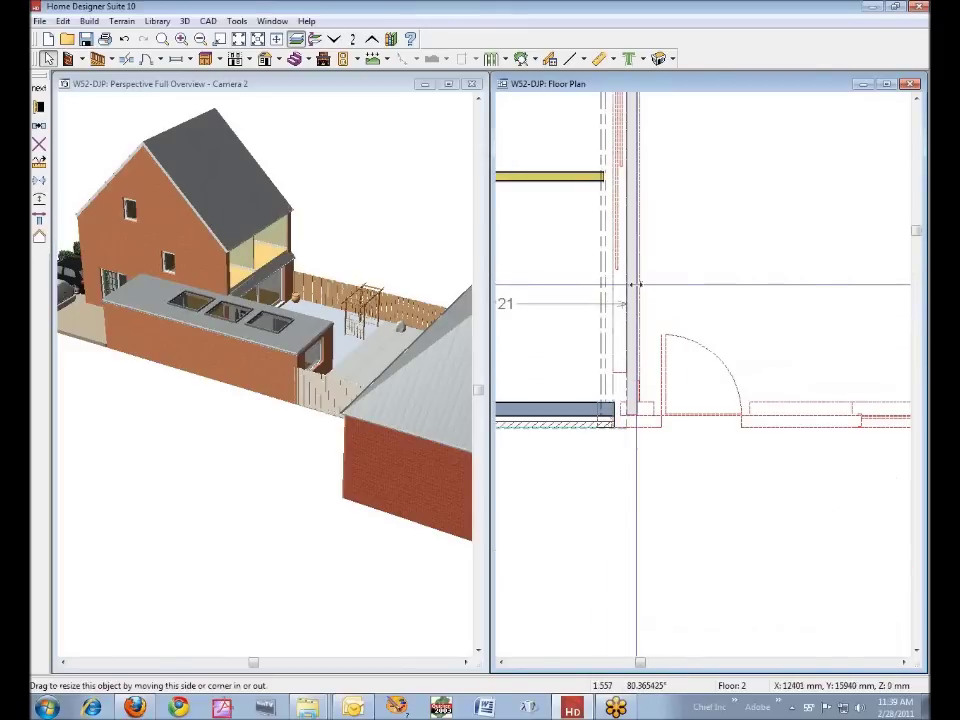
drag(633, 285, 635, 284)
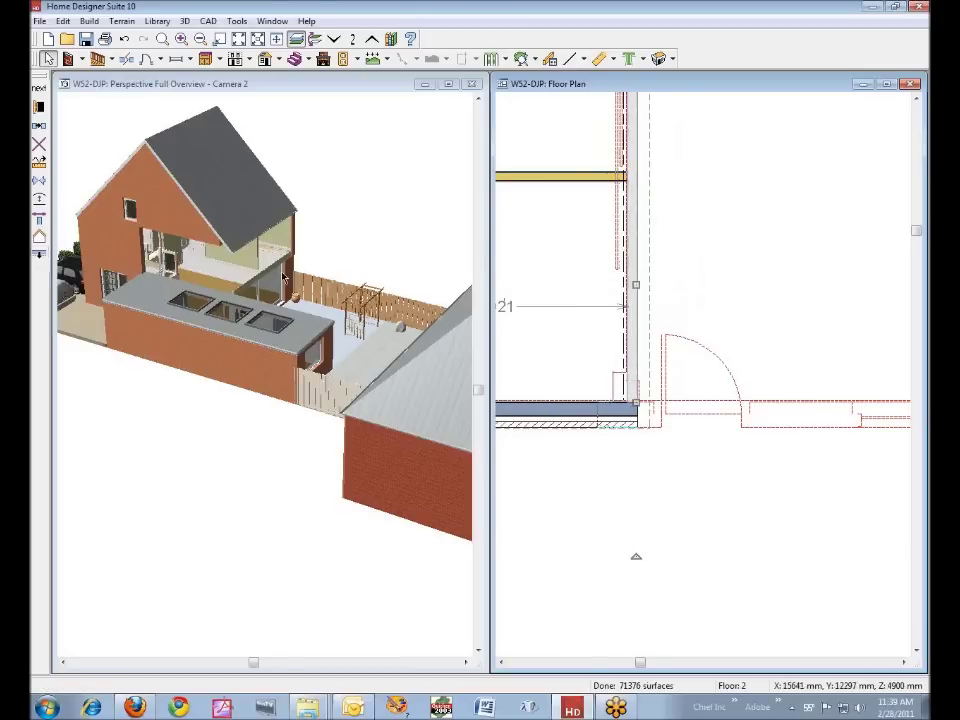
- Align the upper wall with the wall below, cutting its offset from 21 to 10, and fit the plan
click(38, 193)
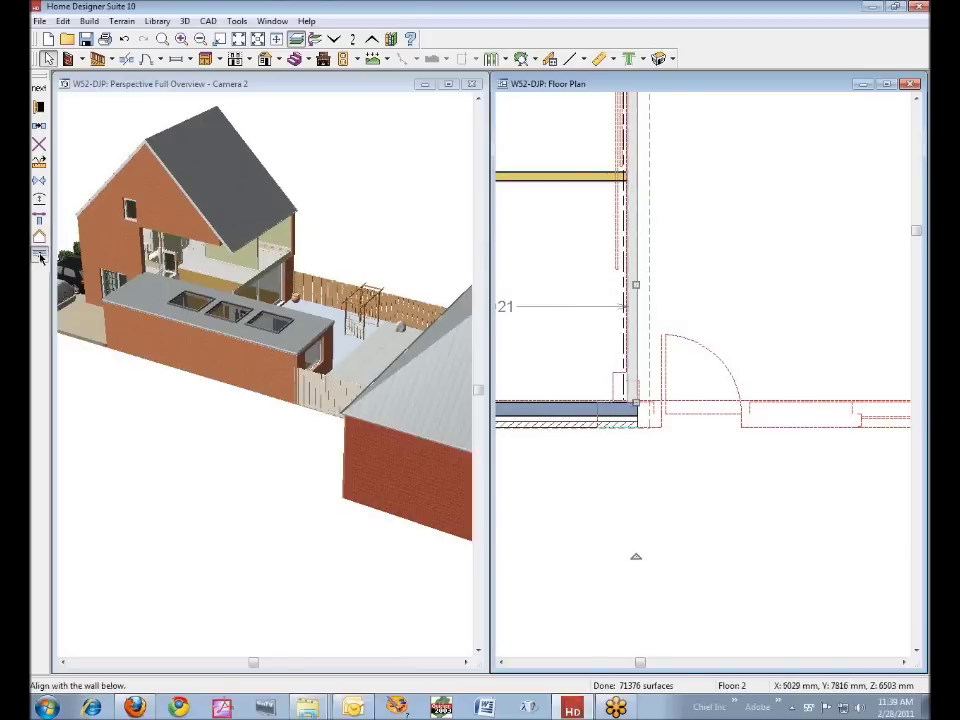
click(626, 343)
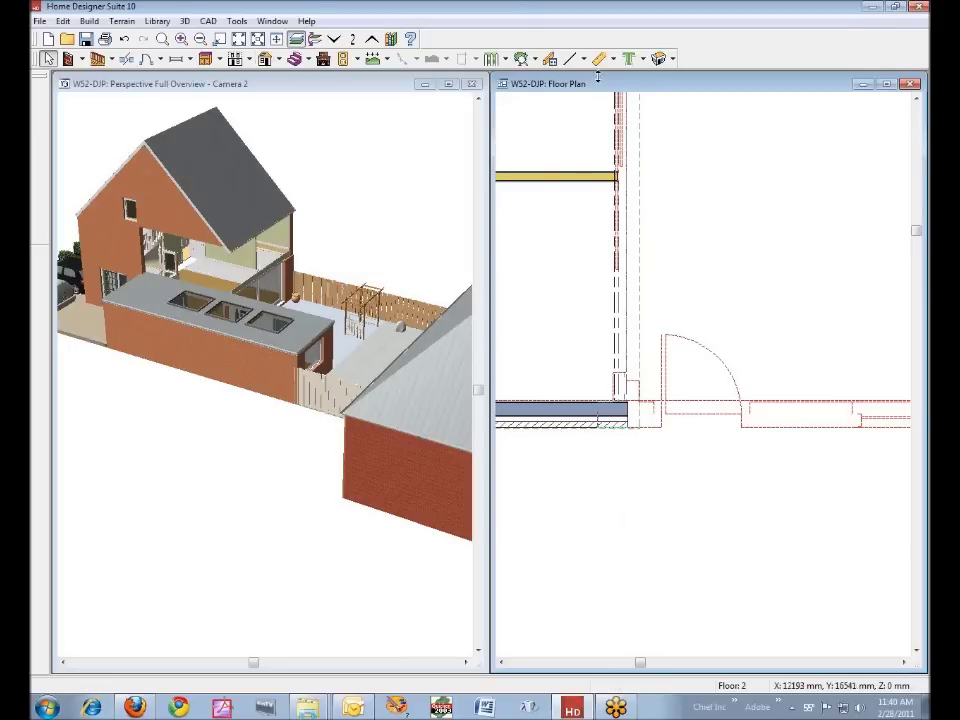
click(240, 42)
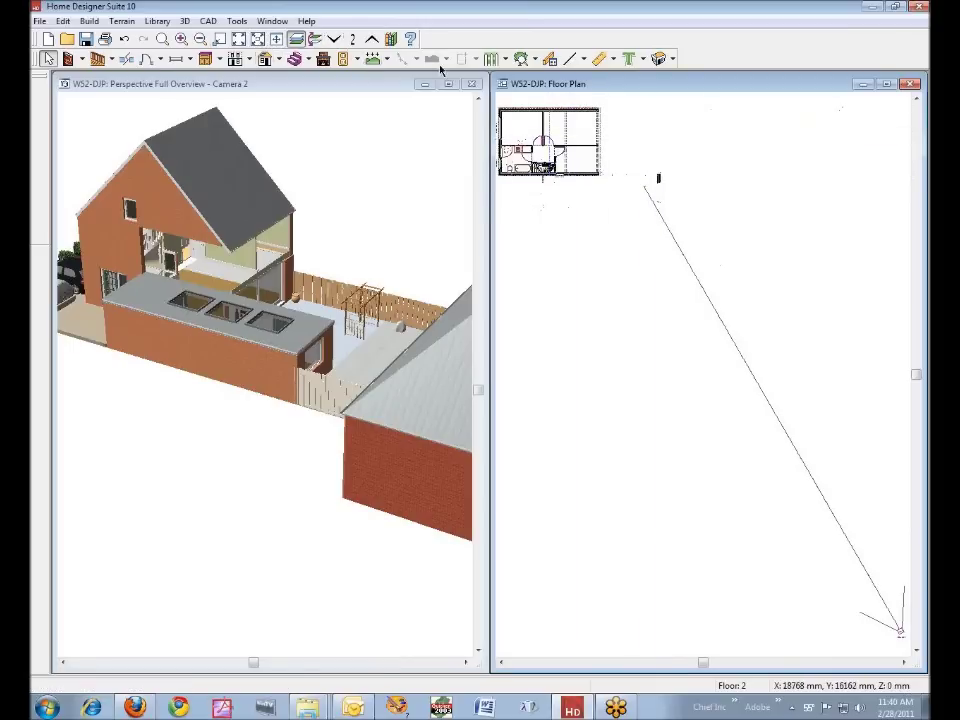
click(162, 38)
- Zoom in on the right-hand rooms and delete the invisible dividing wall between them
drag(612, 106, 527, 197)
click(764, 271)
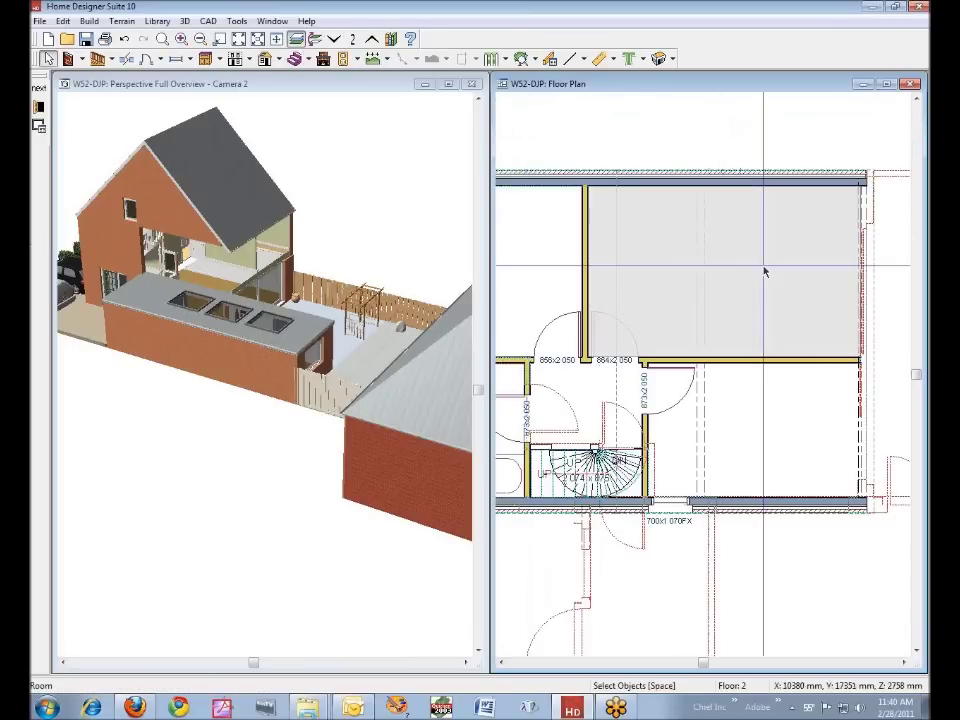
click(726, 399)
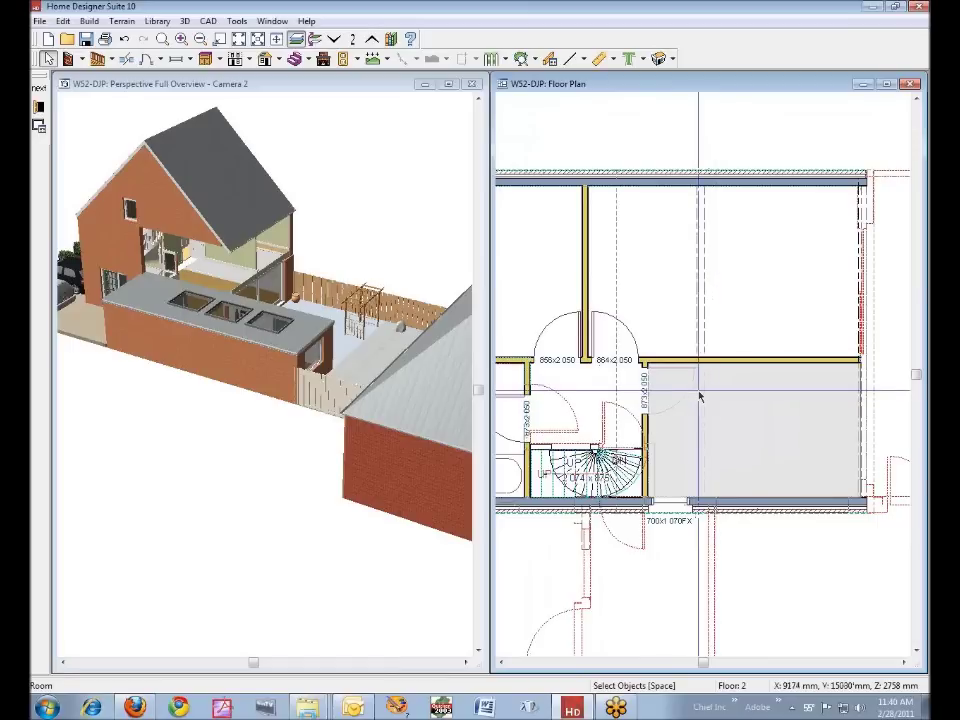
click(701, 397)
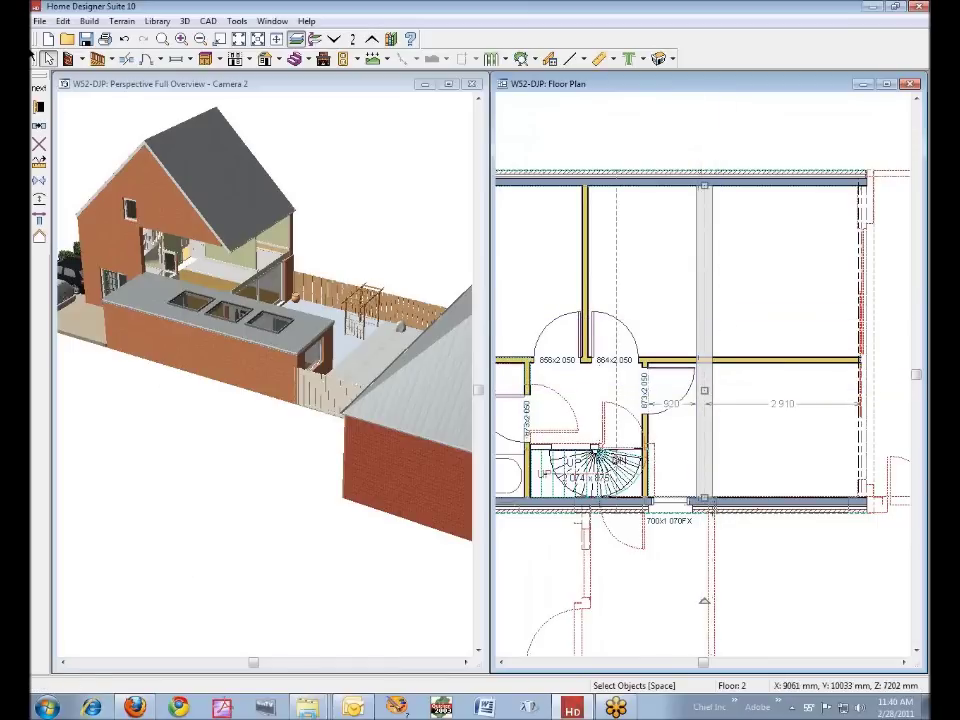
click(38, 106)
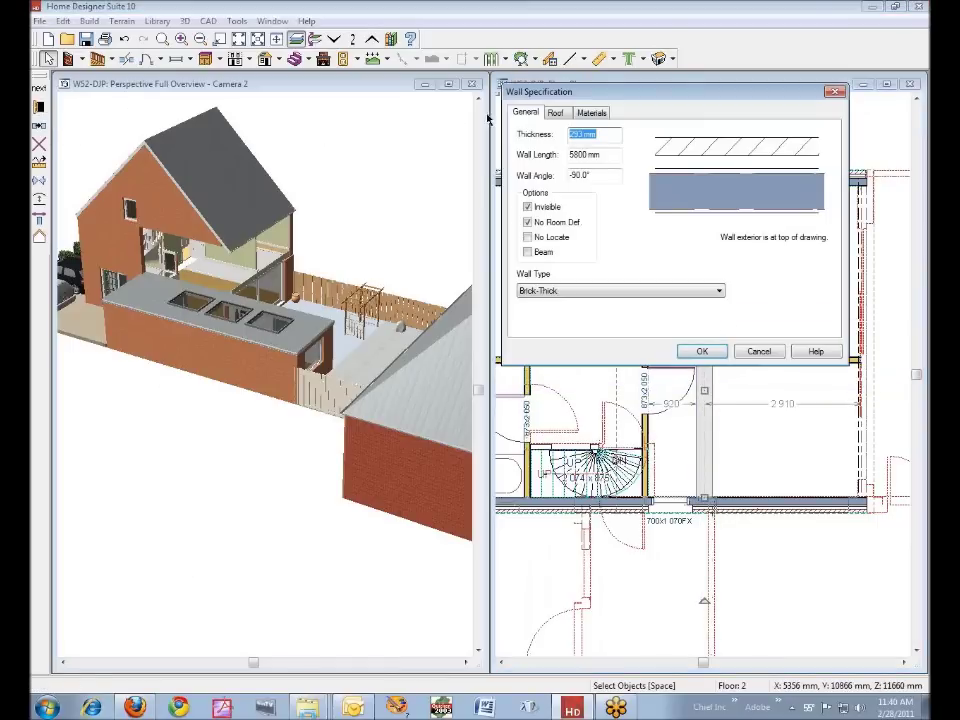
click(555, 112)
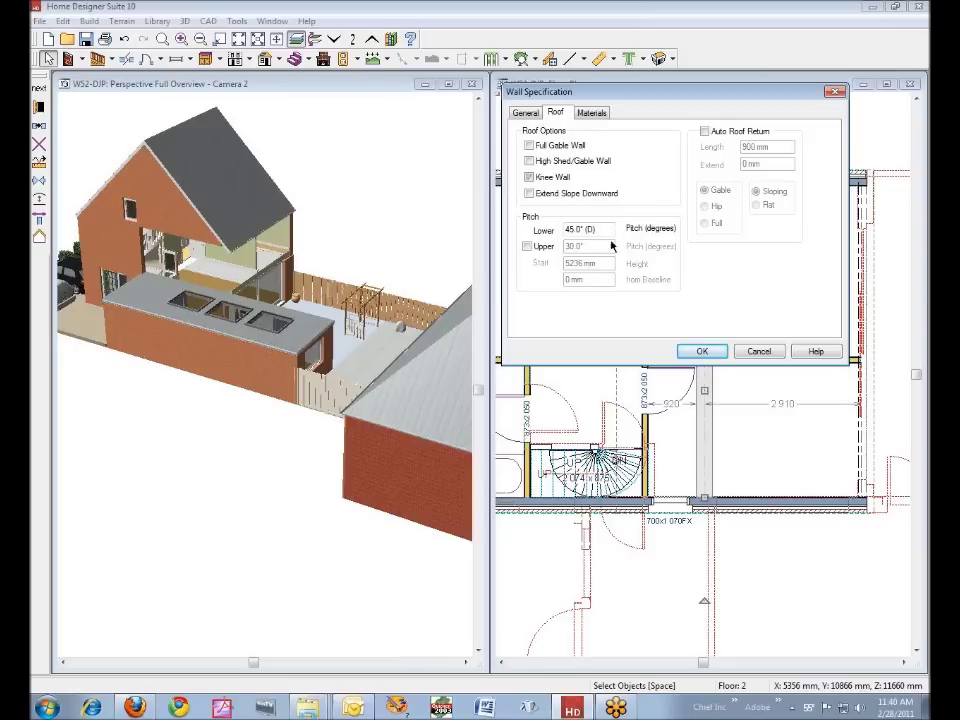
click(703, 351)
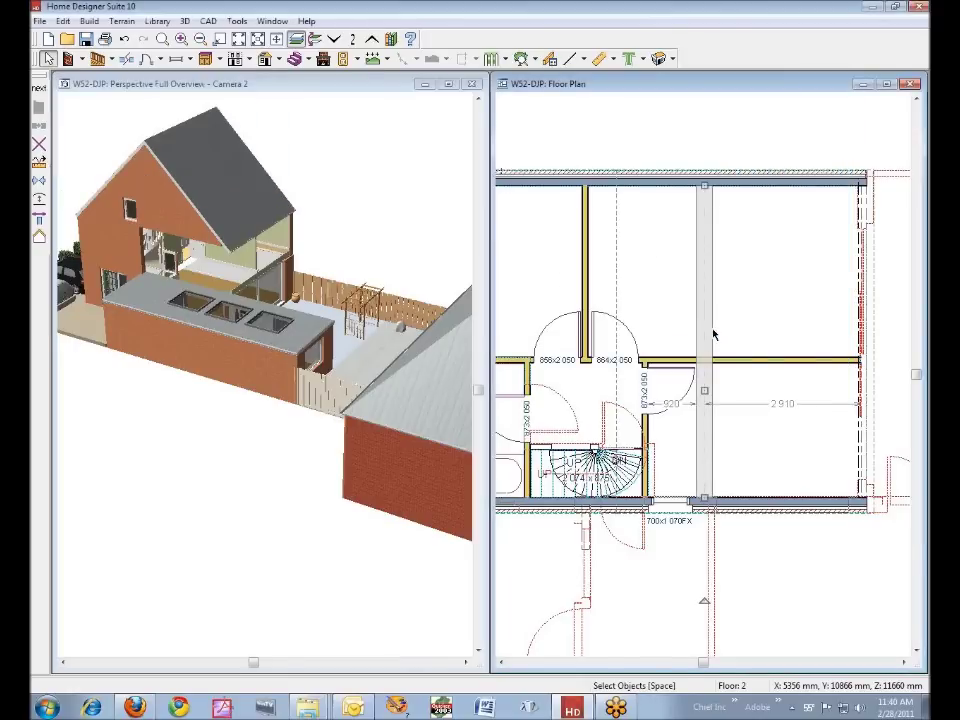
click(40, 147)
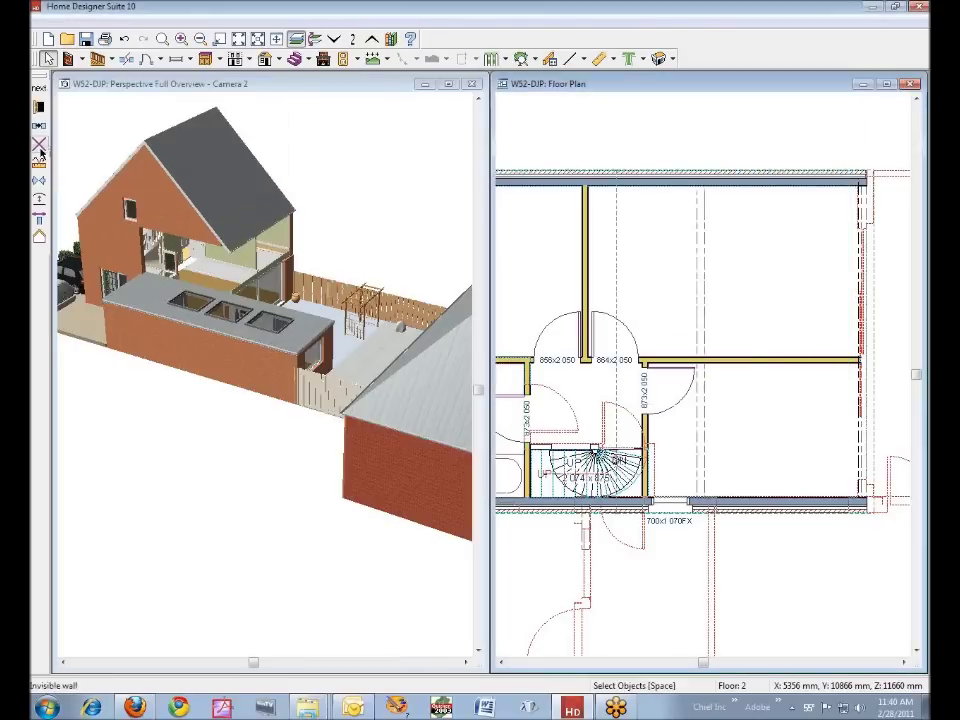
- Delete the right part of the horizontal wall and lengthen the remaining stub slightly right
click(768, 364)
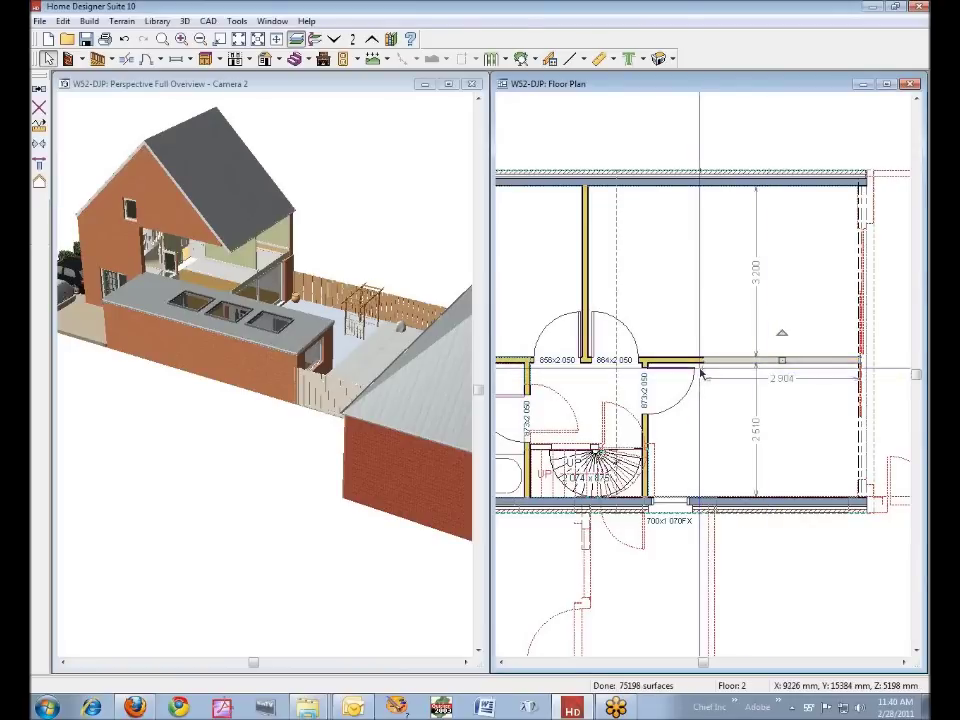
key(Delete)
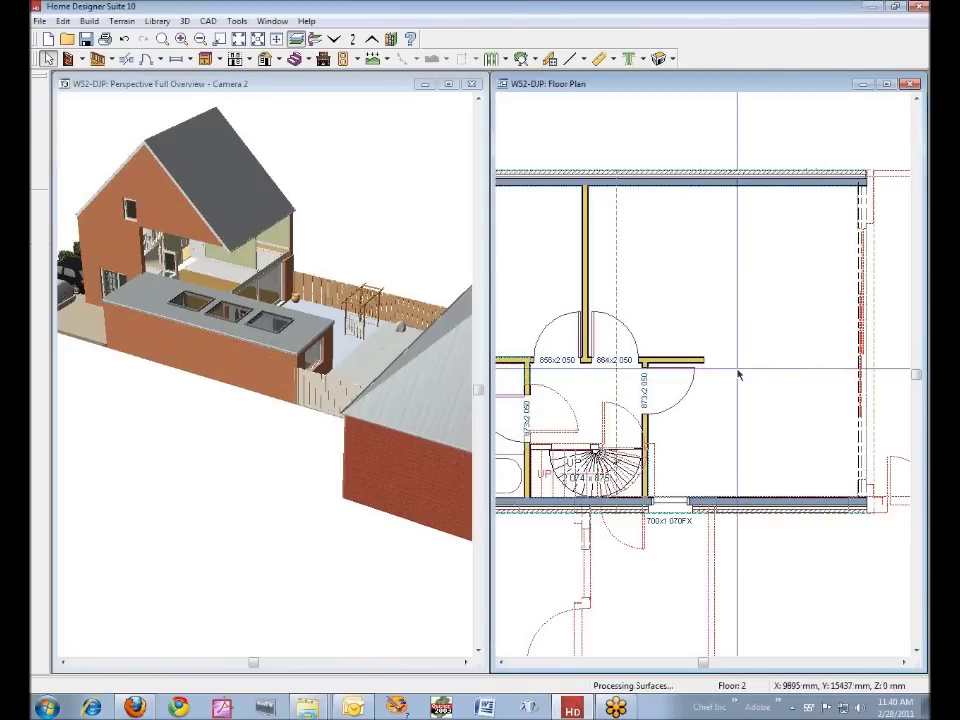
click(690, 360)
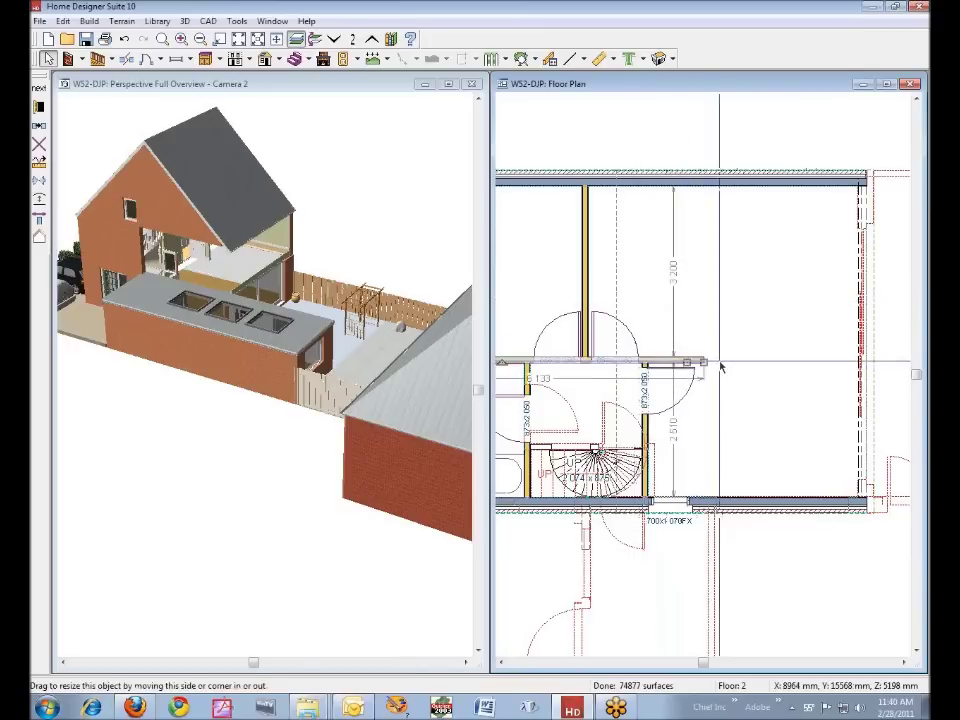
drag(704, 362, 726, 362)
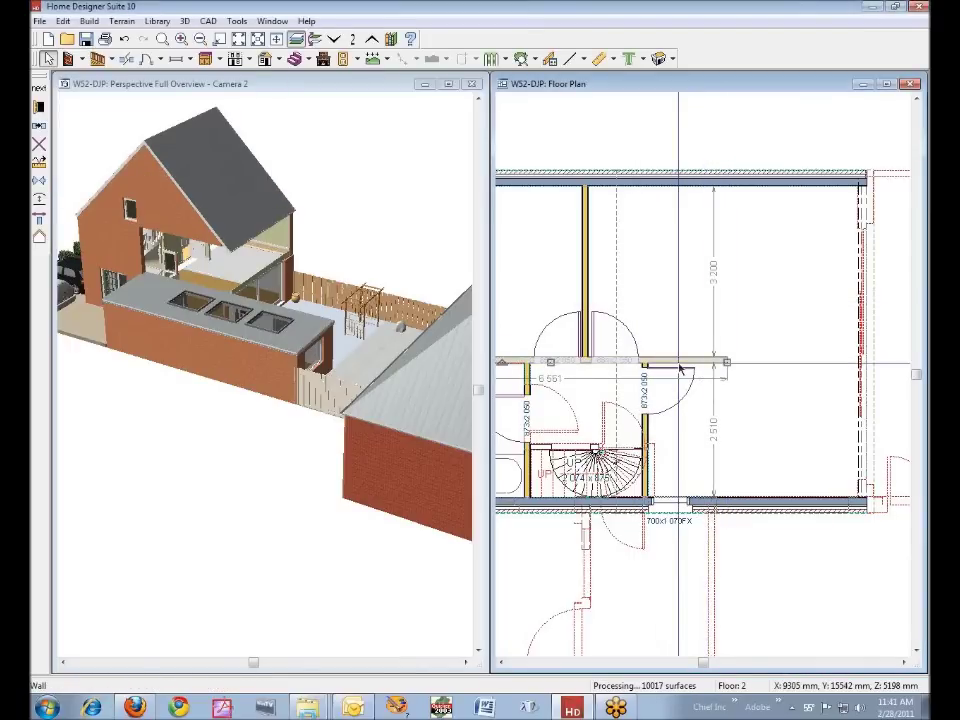
click(780, 396)
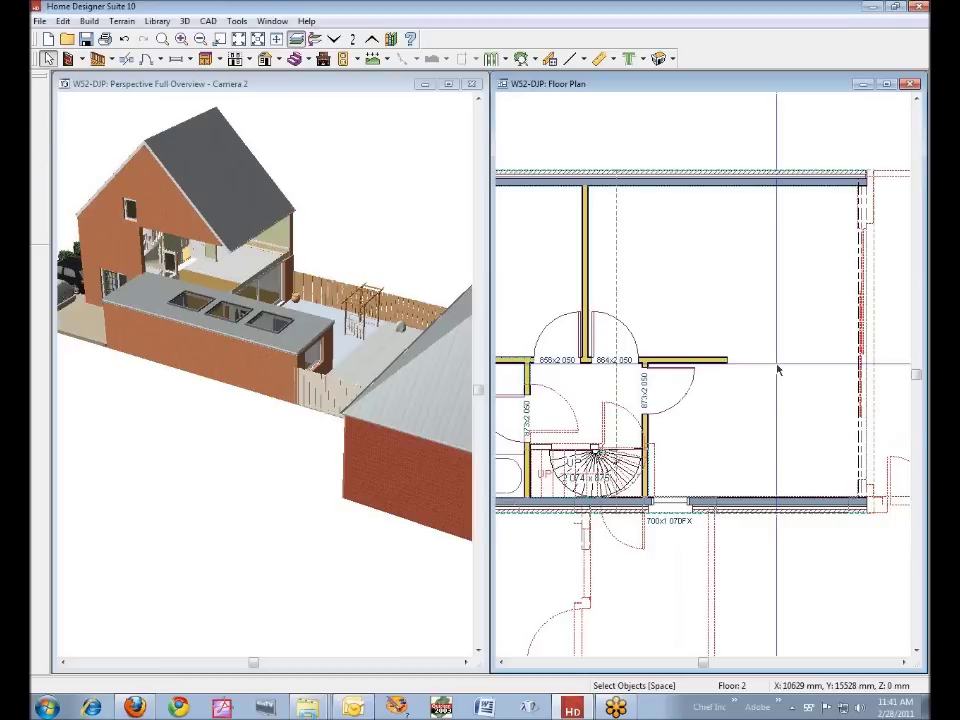
right_click(781, 371)
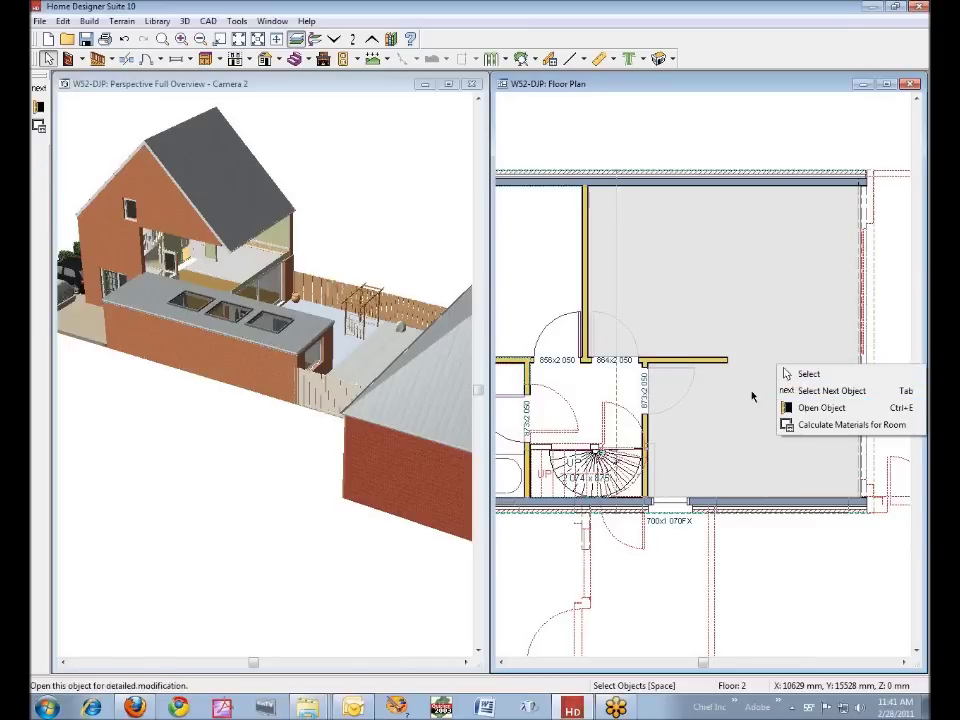
- Turn off the room's ceiling, uncheck both ceiling Defaults, and set Rough Ceiling to 12 mm
click(805, 408)
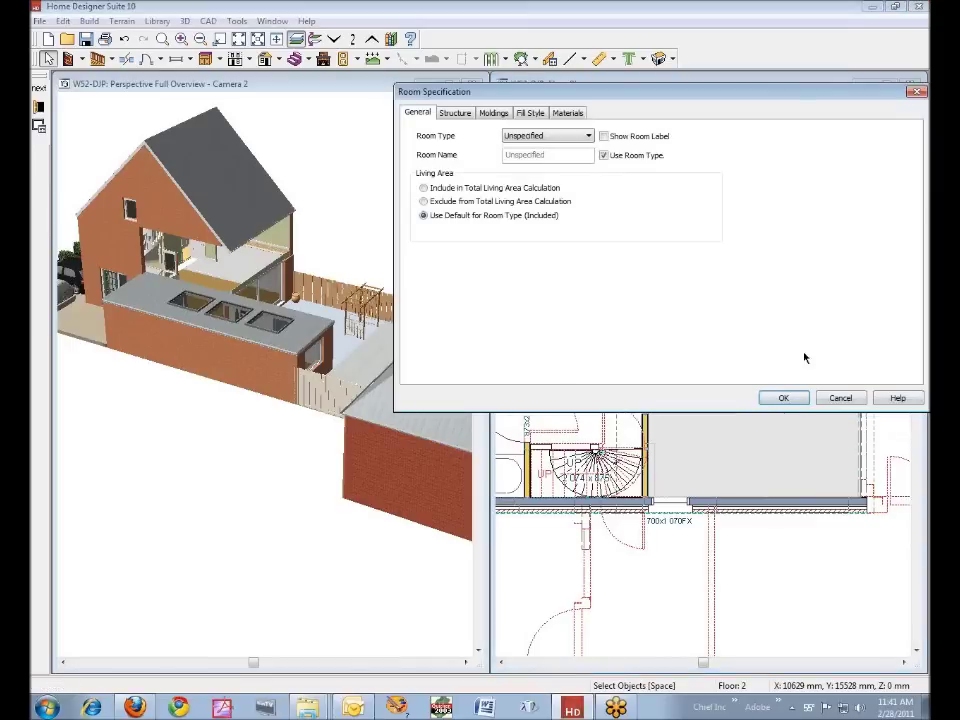
click(454, 114)
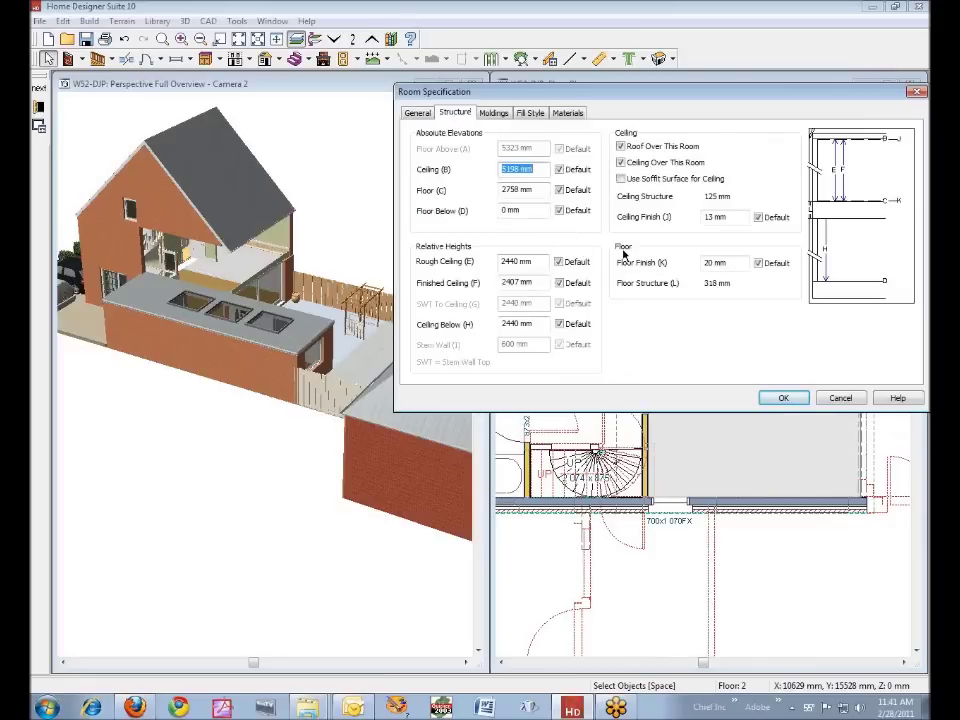
click(627, 167)
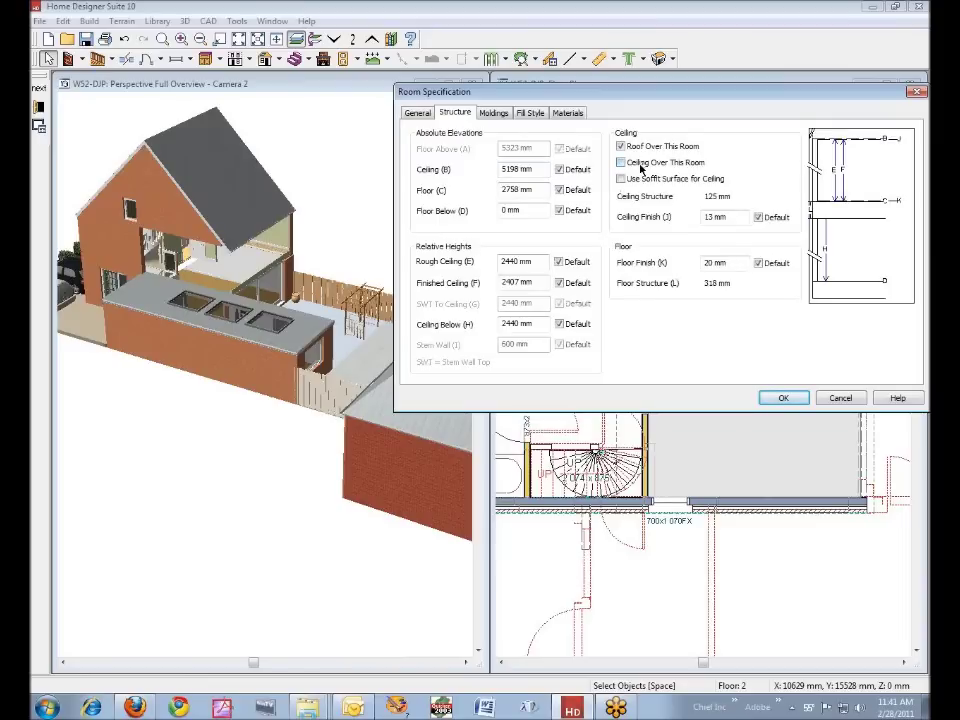
click(564, 262)
click(561, 284)
click(430, 258)
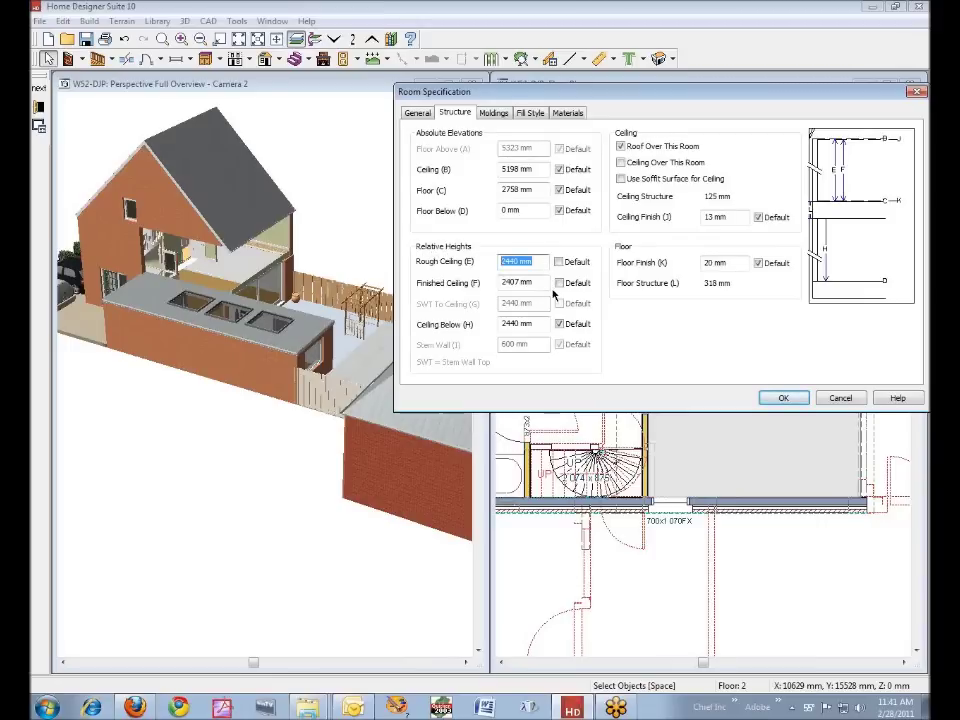
text(12)
click(540, 283)
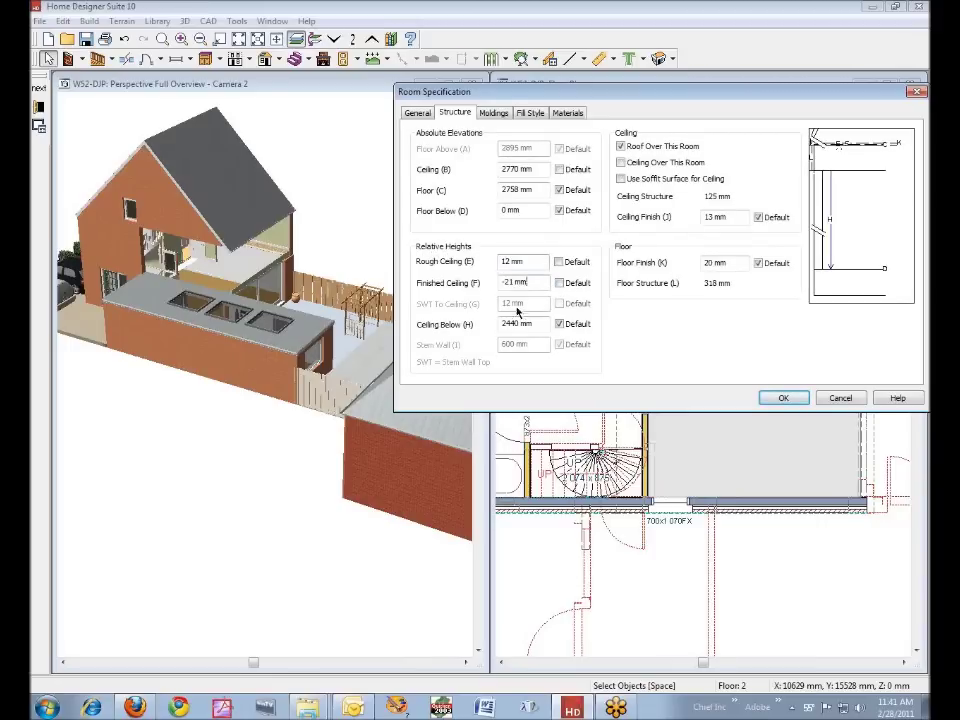